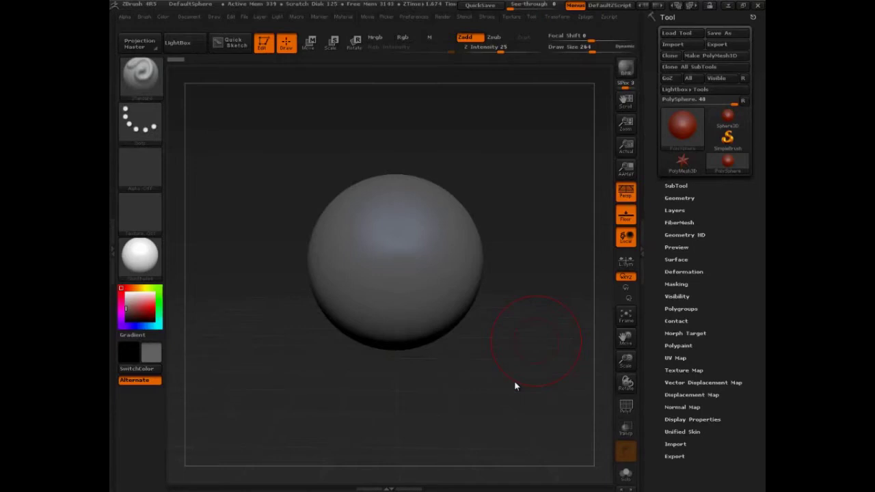
alt+drag(525, 378, 548, 398)
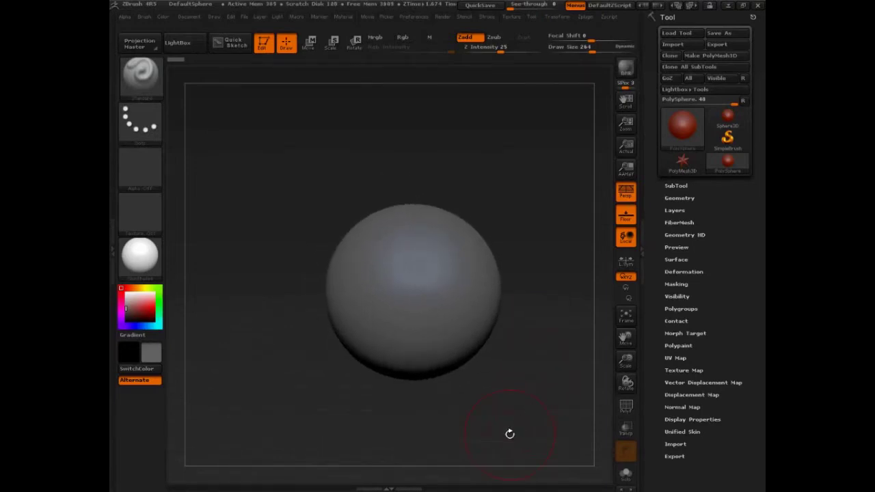
key(ctrl+shift)
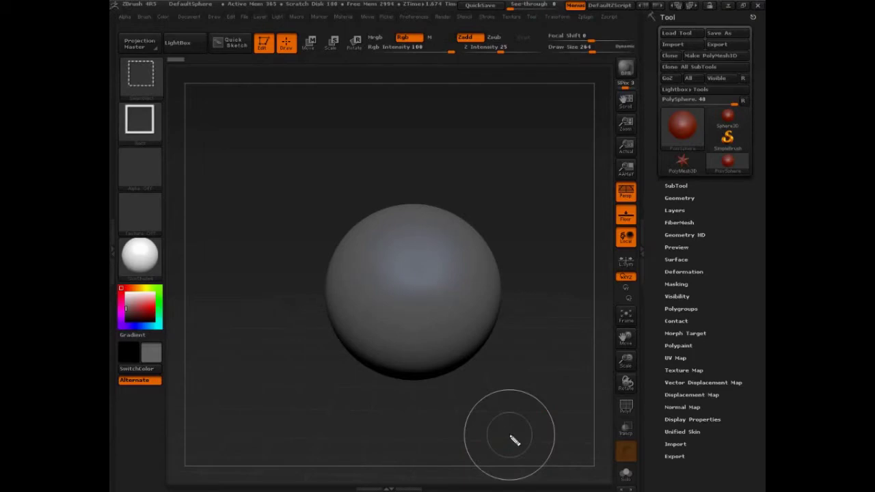
mouse_move(458, 117)
mouse_down()
mouse_move(488, 113)
mouse_move(524, 129)
mouse_move(539, 121)
mouse_move(423, 117)
mouse_move(205, 133)
mouse_move(279, 130)
mouse_move(283, 89)
mouse_move(296, 126)
mouse_up()
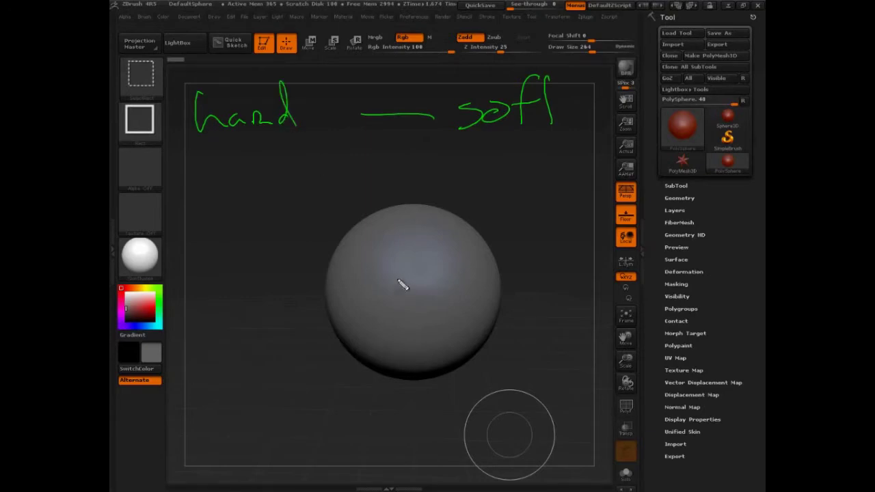
mouse_move(365, 250)
mouse_down()
mouse_move(362, 333)
mouse_move(456, 250)
mouse_move(467, 273)
mouse_move(466, 354)
mouse_up()
drag(356, 352, 472, 354)
mouse_move(355, 352)
mouse_down()
mouse_move(348, 371)
mouse_move(321, 386)
mouse_up()
drag(471, 354, 430, 398)
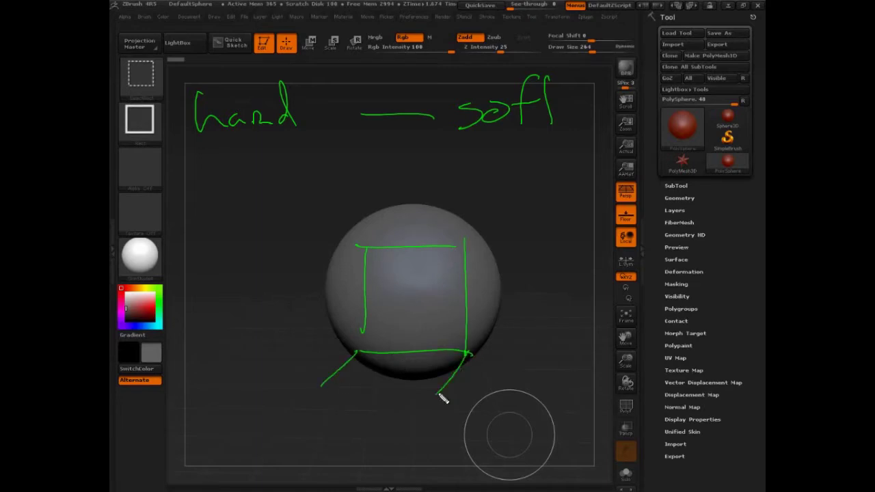
mouse_move(366, 250)
mouse_down()
mouse_move(330, 287)
mouse_move(451, 275)
mouse_up()
mouse_move(466, 241)
mouse_down()
mouse_move(443, 280)
mouse_move(435, 397)
mouse_up()
mouse_move(318, 288)
mouse_down()
mouse_move(324, 387)
mouse_move(435, 398)
mouse_up()
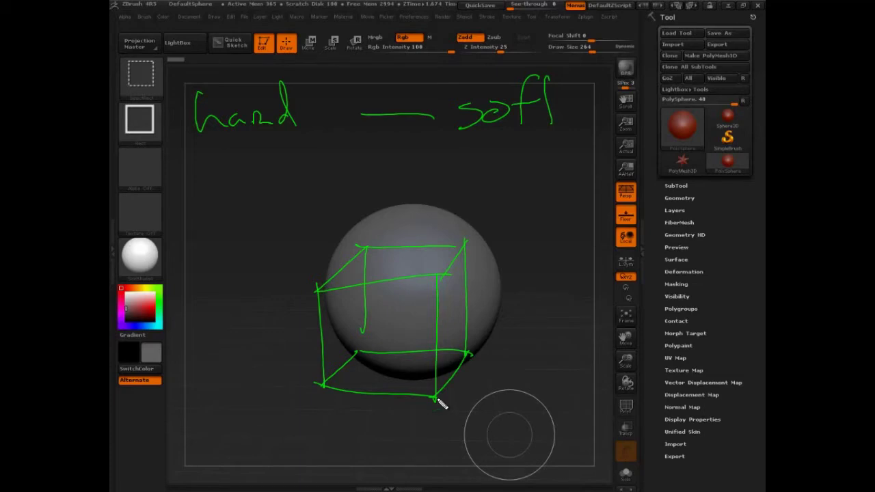
key(Escape)
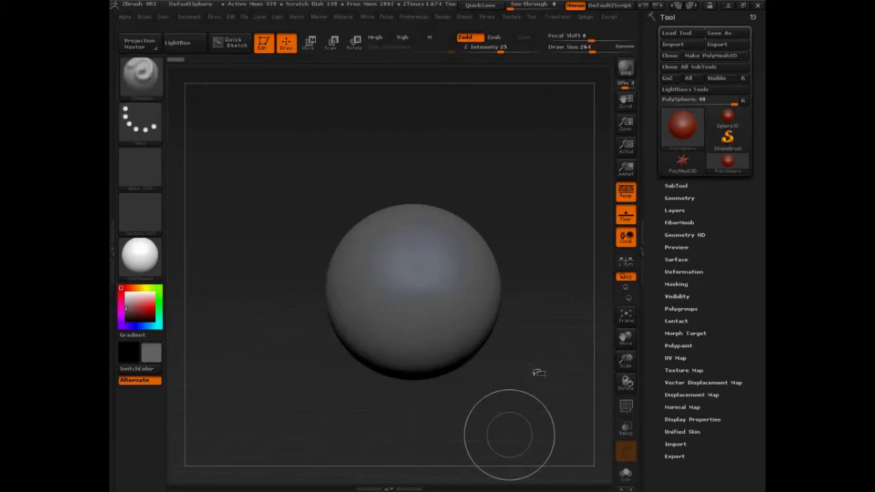
Build a rounded mound on the front of the sphere using the Clay brush at a draw size of about 310.
drag(537, 376, 519, 384)
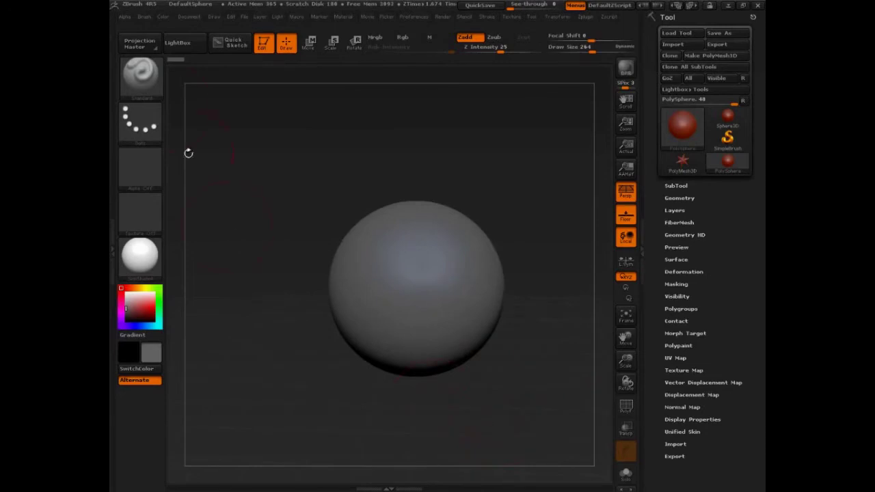
click(139, 76)
click(139, 76)
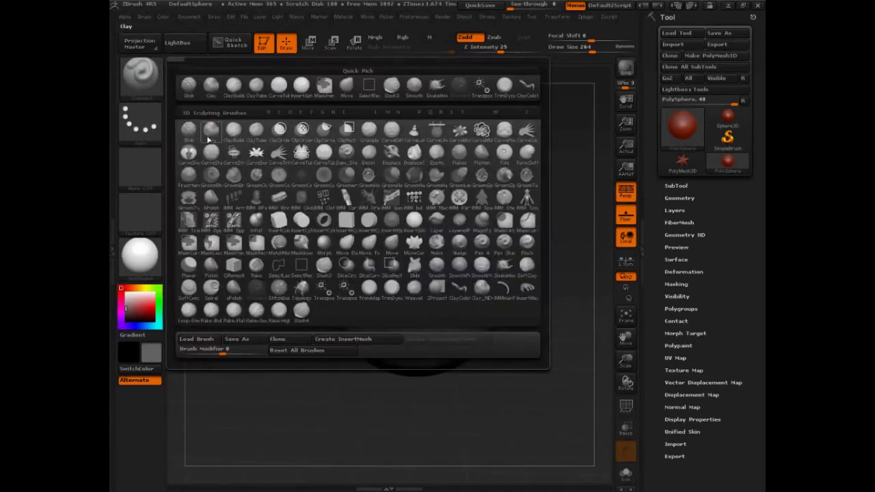
click(212, 137)
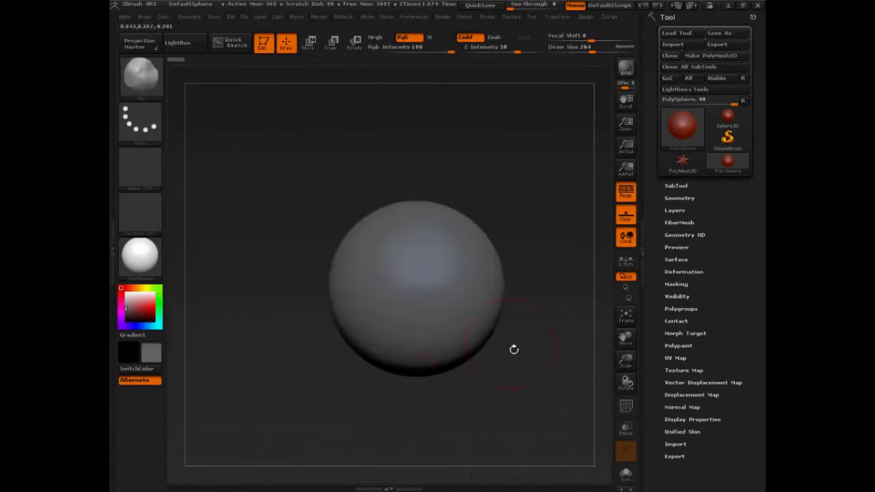
alt+drag(514, 361, 532, 350)
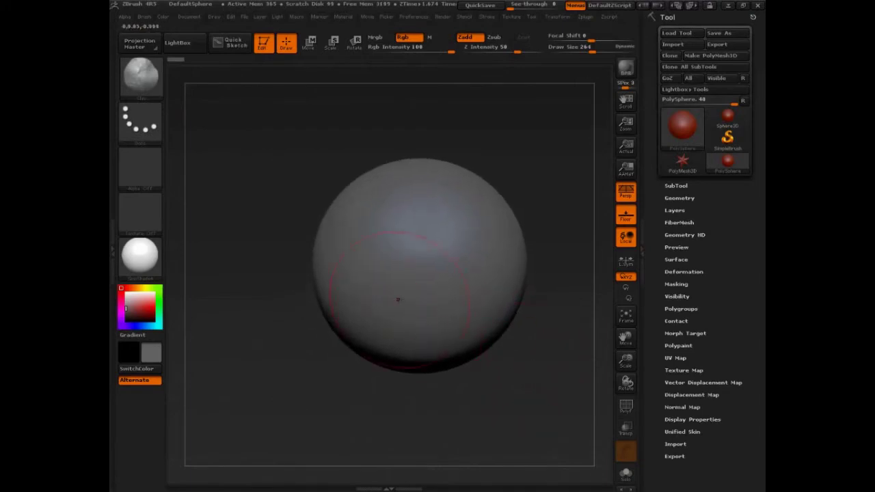
key(s)
drag(404, 290, 413, 290)
key(s)
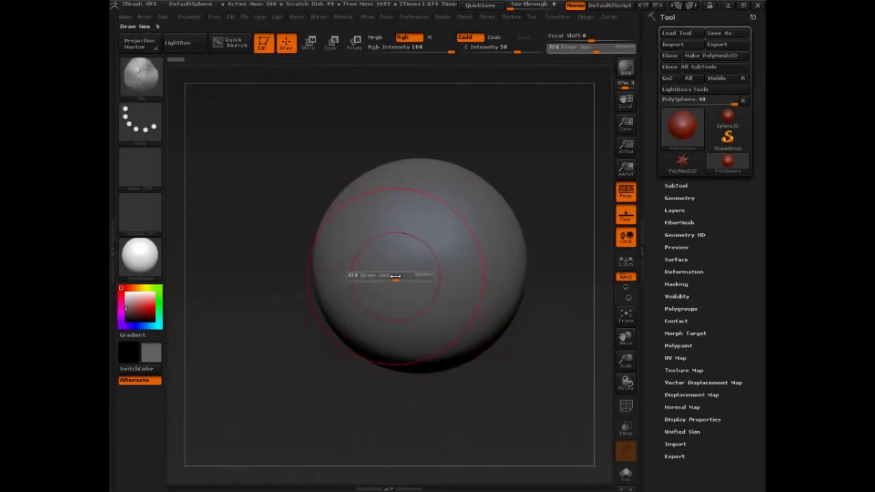
mouse_move(396, 275)
mouse_down()
mouse_move(404, 253)
mouse_move(395, 258)
mouse_move(395, 287)
mouse_move(406, 279)
mouse_move(394, 273)
mouse_move(391, 301)
mouse_move(402, 290)
mouse_move(382, 285)
mouse_move(398, 305)
mouse_move(412, 299)
mouse_move(398, 291)
mouse_up()
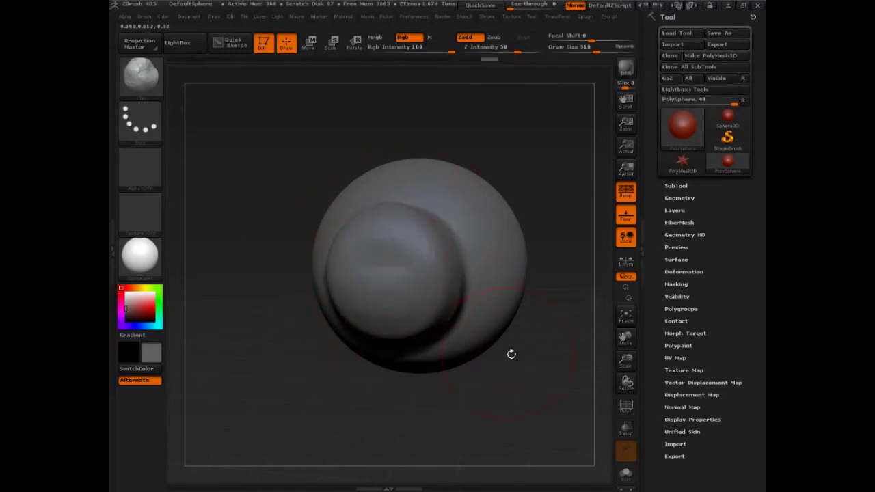
mouse_move(514, 357)
mouse_down()
mouse_move(499, 375)
mouse_move(513, 392)
mouse_move(531, 398)
mouse_move(555, 383)
mouse_move(537, 398)
mouse_up()
mouse_move(336, 229)
ctrl+shift+mouse_down()
mouse_move(438, 335)
mouse_move(347, 311)
mouse_move(332, 318)
ctrl+shift+mouse_up()
drag(423, 235, 449, 228)
drag(432, 328, 472, 320)
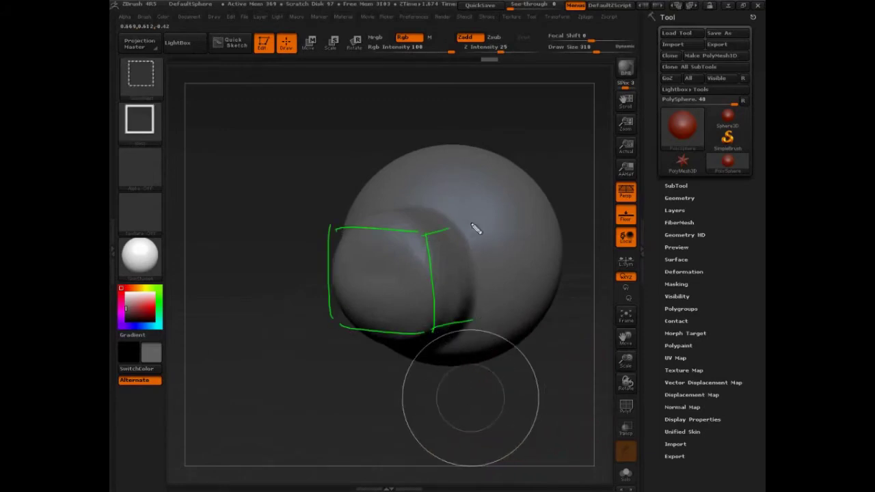
drag(470, 224, 469, 335)
drag(350, 215, 450, 217)
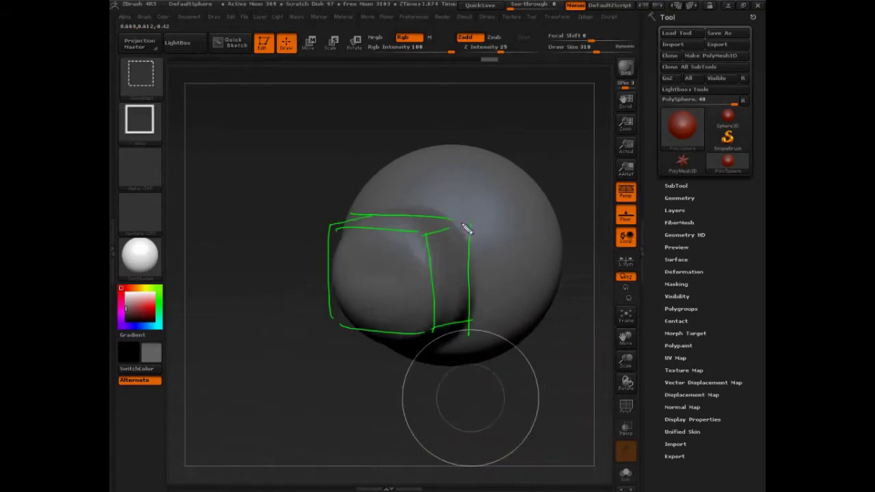
drag(374, 215, 415, 215)
mouse_move(432, 216)
mouse_down()
mouse_move(463, 218)
mouse_move(475, 321)
mouse_move(437, 328)
mouse_up()
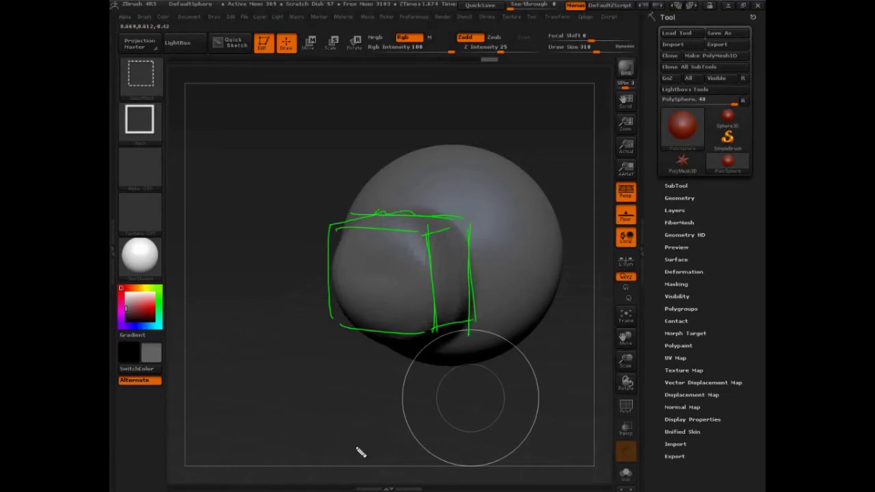
key(Escape)
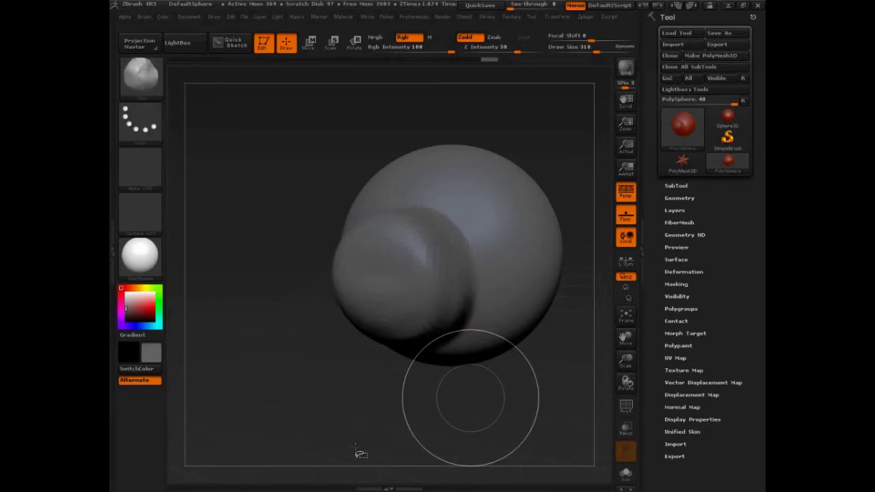
Start shaping a flatter side plane where the mound meets the sphere, using the Clay brush at a draw size of 65.
mouse_move(543, 418)
mouse_down()
mouse_move(516, 432)
mouse_move(521, 426)
mouse_up()
key(s)
mouse_move(470, 357)
mouse_down()
mouse_move(453, 358)
mouse_move(451, 235)
mouse_move(458, 239)
mouse_move(448, 229)
mouse_up()
key(s)
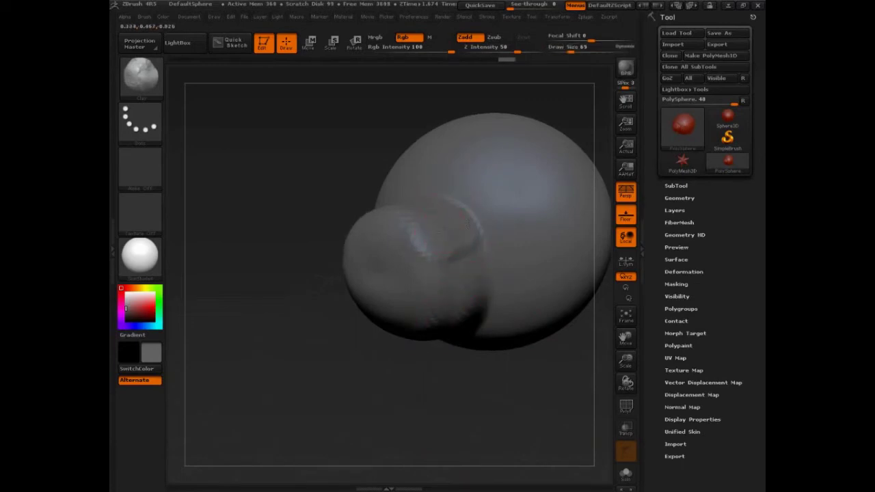
drag(471, 228, 466, 223)
Divide the mesh twice to raise it to subdivision level 5.
click(679, 198)
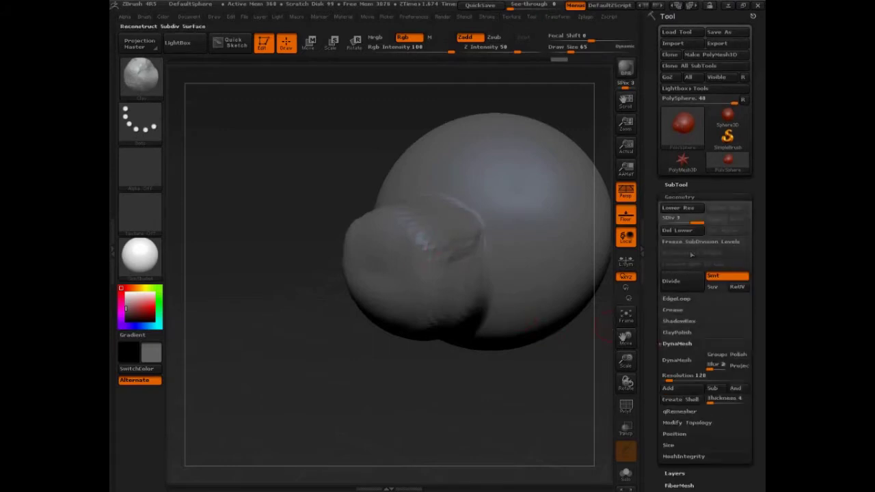
click(671, 282)
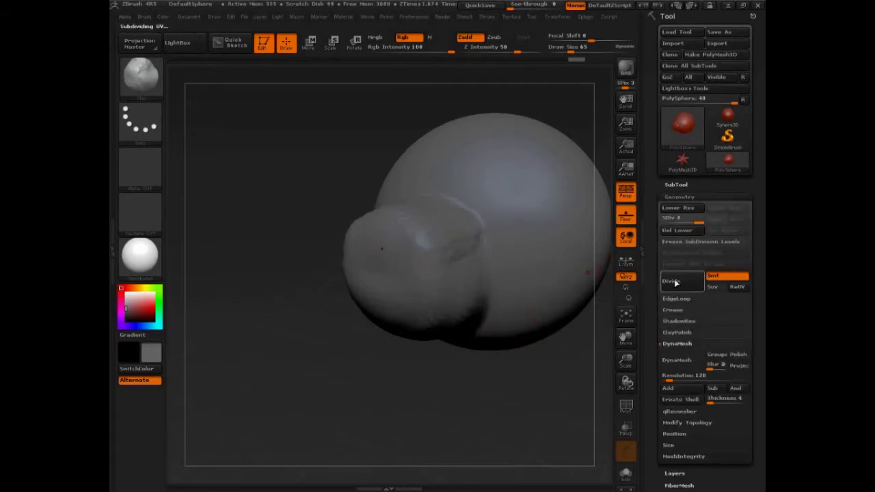
click(676, 283)
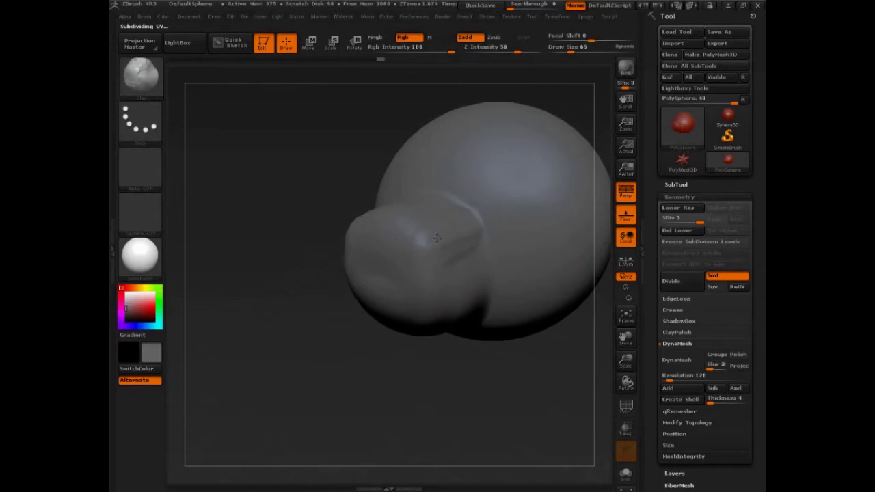
Flatten the side of the mound into a distinct plane with a harder edge, using a draw size of 101.
key(s)
drag(453, 251, 458, 251)
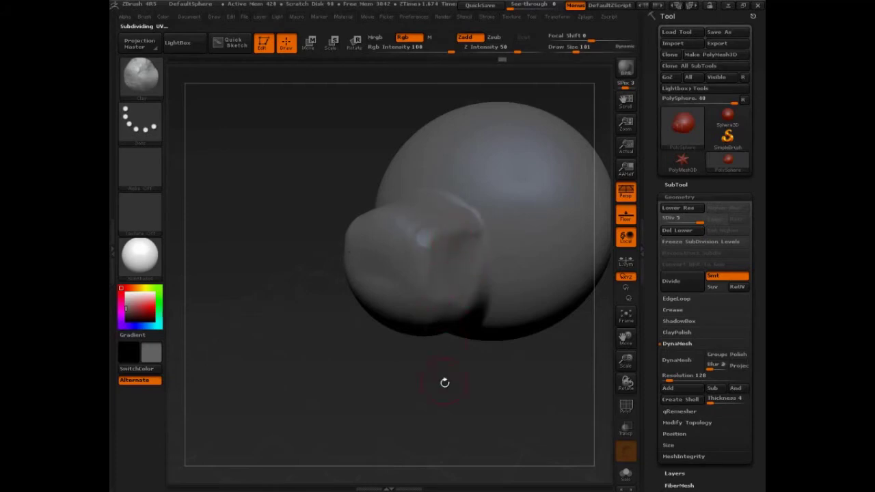
drag(444, 383, 437, 352)
mouse_move(454, 321)
mouse_down()
mouse_move(394, 334)
mouse_move(486, 333)
mouse_move(445, 323)
mouse_move(424, 261)
mouse_move(407, 252)
mouse_move(429, 264)
mouse_up()
alt+drag(394, 365, 372, 321)
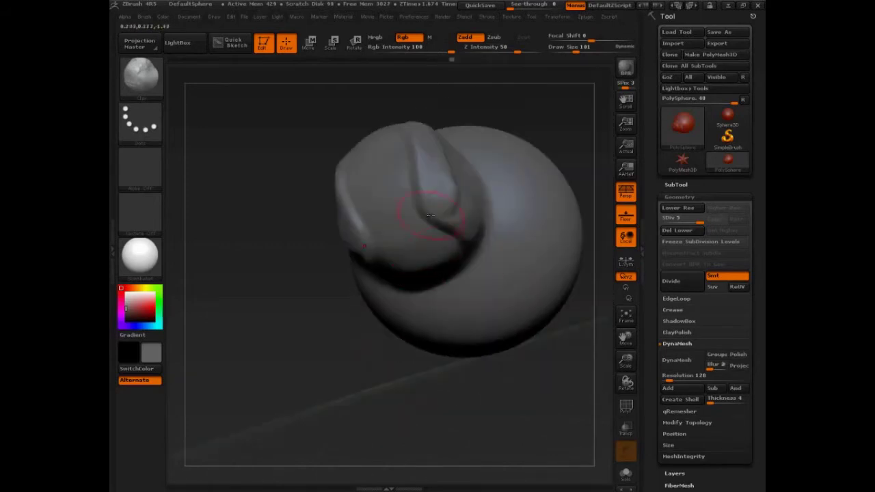
Flatten the mound's front face and sharpen its edges toward the side and lower planes.
drag(431, 221, 372, 250)
drag(423, 243, 362, 229)
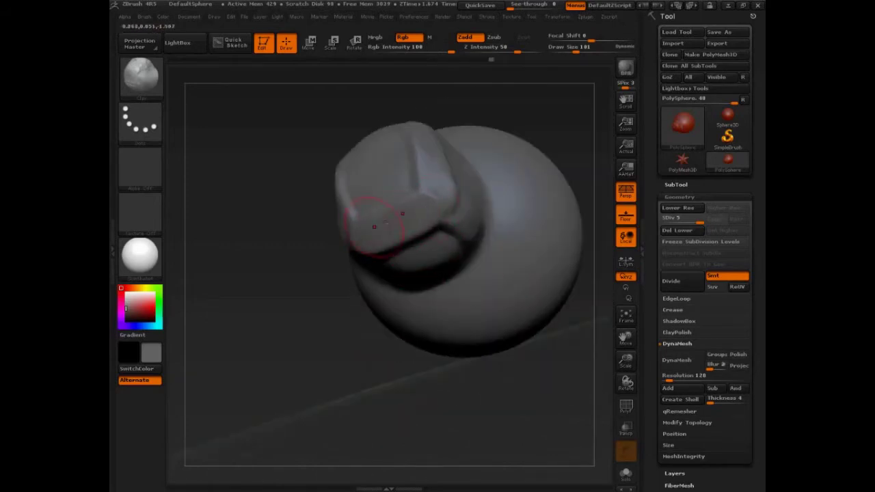
mouse_move(417, 205)
mouse_down()
mouse_move(368, 217)
mouse_move(350, 209)
mouse_up()
drag(421, 173, 412, 143)
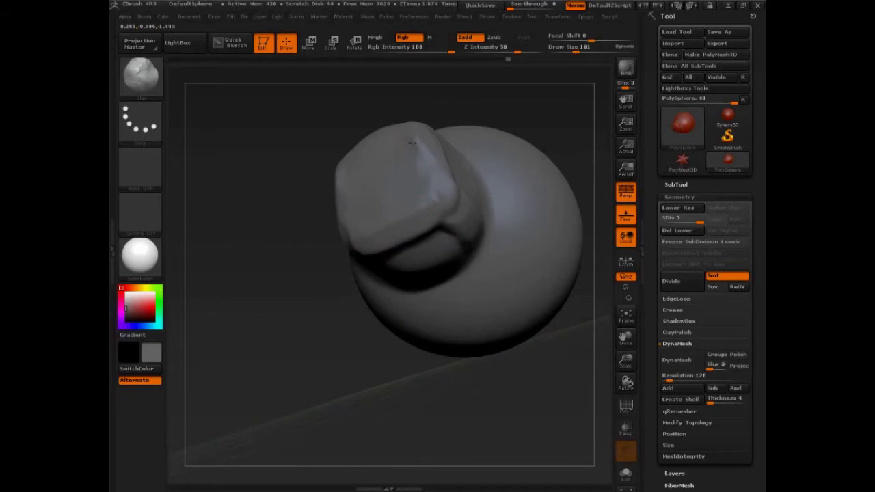
drag(439, 220, 371, 247)
drag(455, 234, 375, 245)
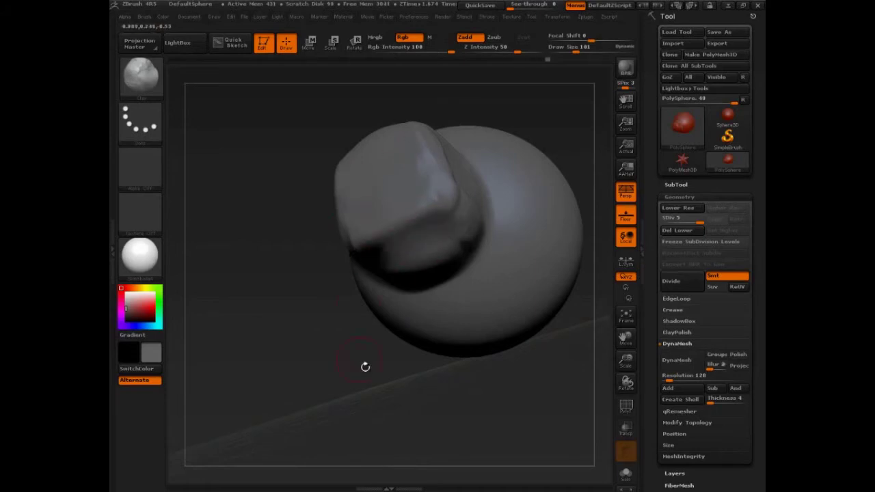
Flatten the lower face of the mound down to the sphere with repeated Clay strokes.
mouse_move(365, 367)
mouse_down()
mouse_move(371, 338)
mouse_move(379, 342)
mouse_up()
drag(446, 248, 393, 292)
mouse_move(437, 263)
mouse_down()
mouse_move(380, 304)
mouse_move(397, 310)
mouse_up()
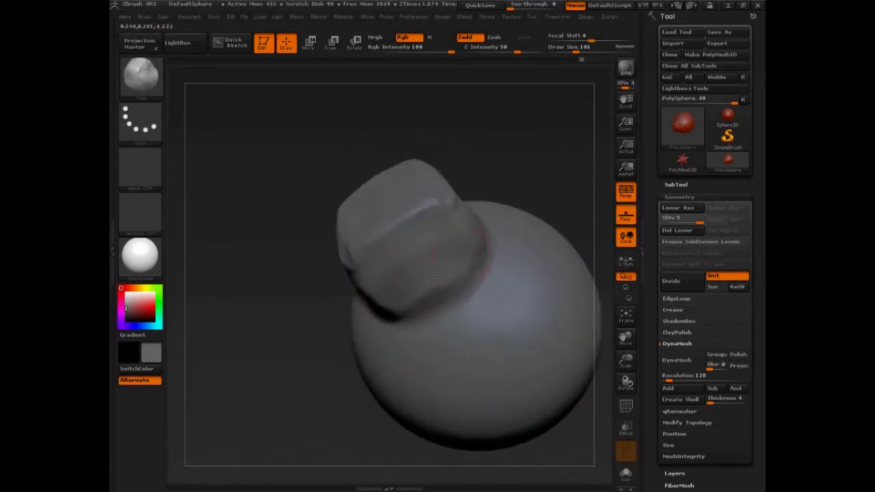
drag(453, 291, 403, 312)
Flatten the remaining side faces of the block with Clay strokes, evening out the planes down to its base.
mouse_move(562, 156)
mouse_down()
mouse_move(455, 272)
mouse_move(410, 365)
mouse_up()
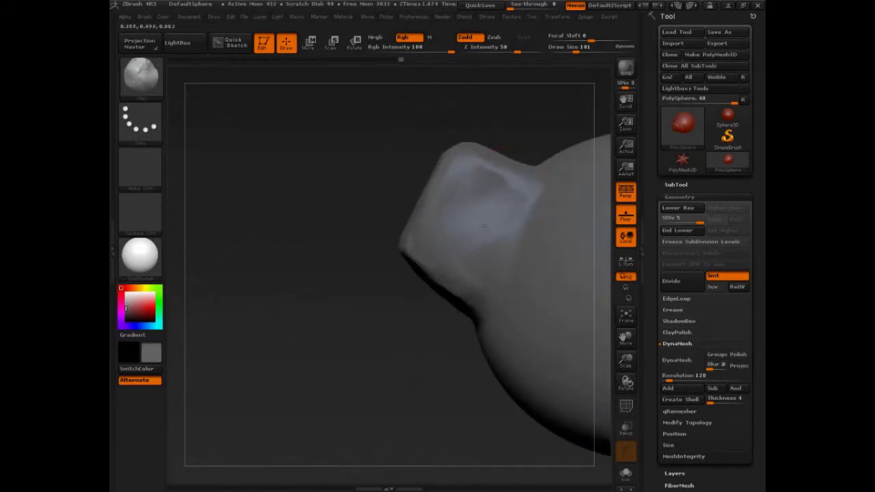
drag(465, 273, 497, 216)
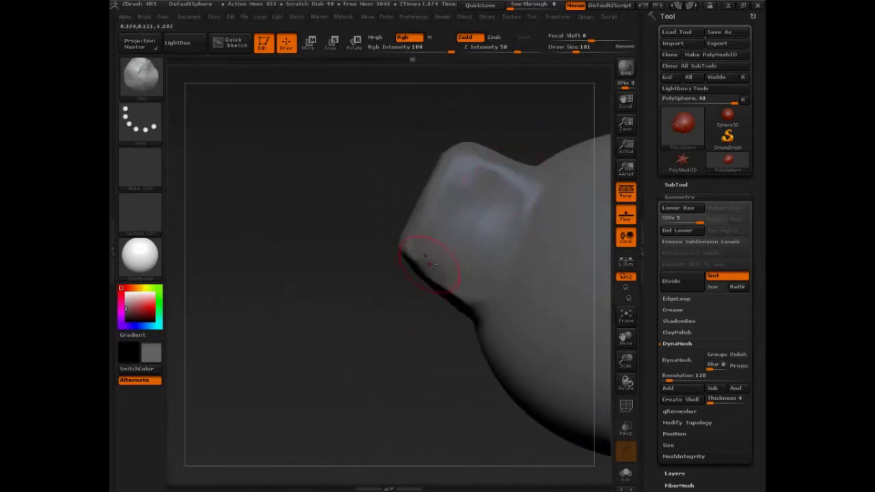
drag(365, 405, 426, 340)
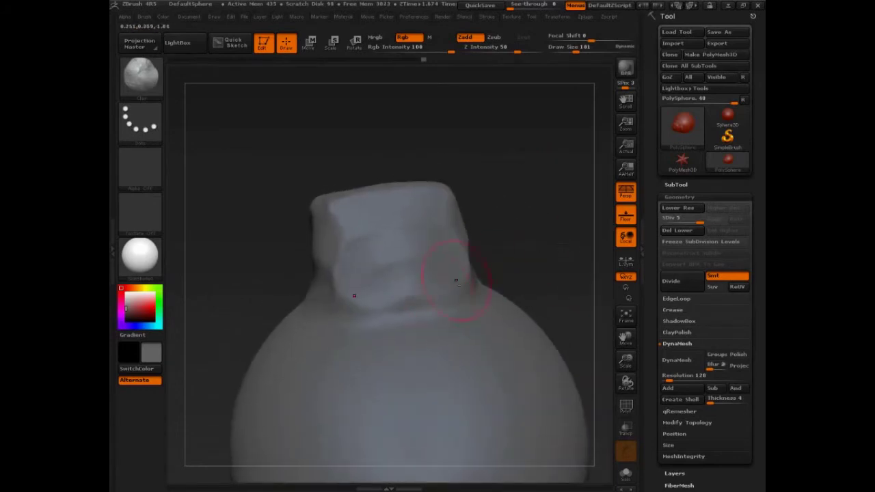
alt+drag(455, 280, 366, 284)
mouse_move(424, 262)
alt+mouse_down()
mouse_move(375, 256)
mouse_move(383, 236)
mouse_move(374, 221)
mouse_move(370, 242)
mouse_move(403, 254)
alt+mouse_up()
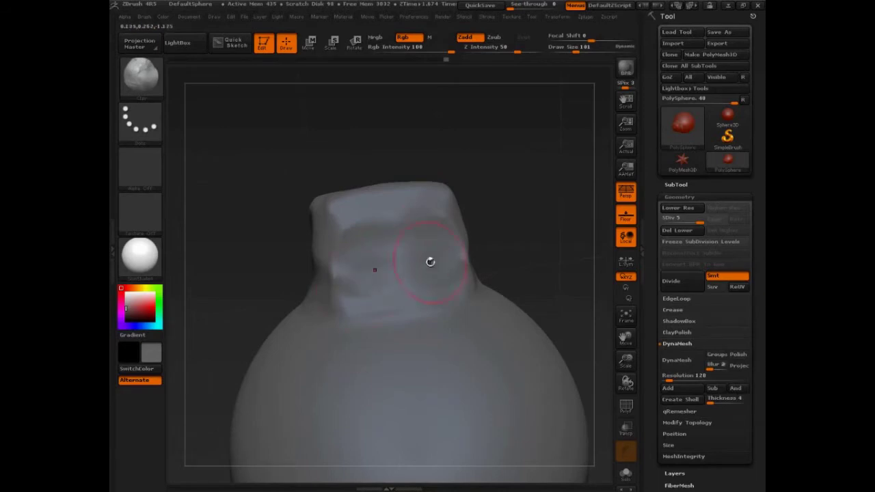
drag(505, 246, 581, 236)
drag(492, 274, 524, 260)
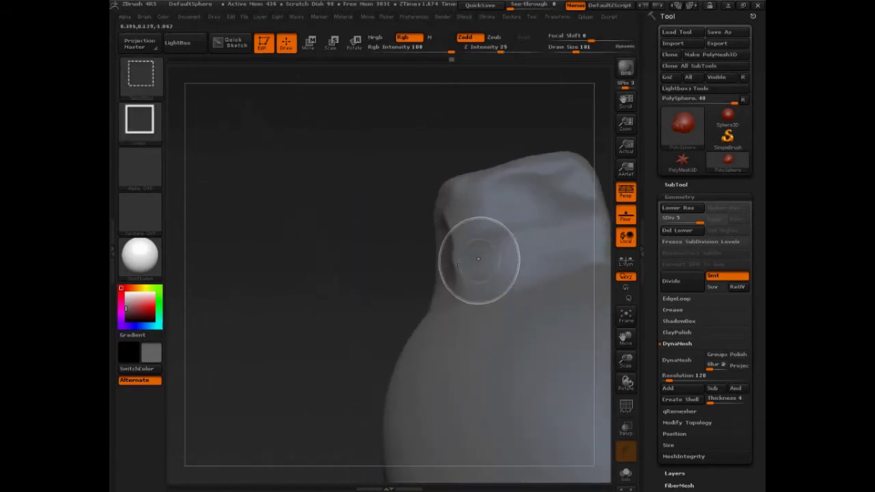
ctrl+shift+drag(443, 186, 403, 370)
key(Escape)
Carve a sharp horizontal crease across the block's face just above its base, using a draw size of 50.
mouse_move(414, 291)
mouse_down()
mouse_move(572, 159)
mouse_move(573, 186)
mouse_move(552, 190)
mouse_move(565, 228)
mouse_move(577, 234)
mouse_move(509, 252)
mouse_up()
key(s)
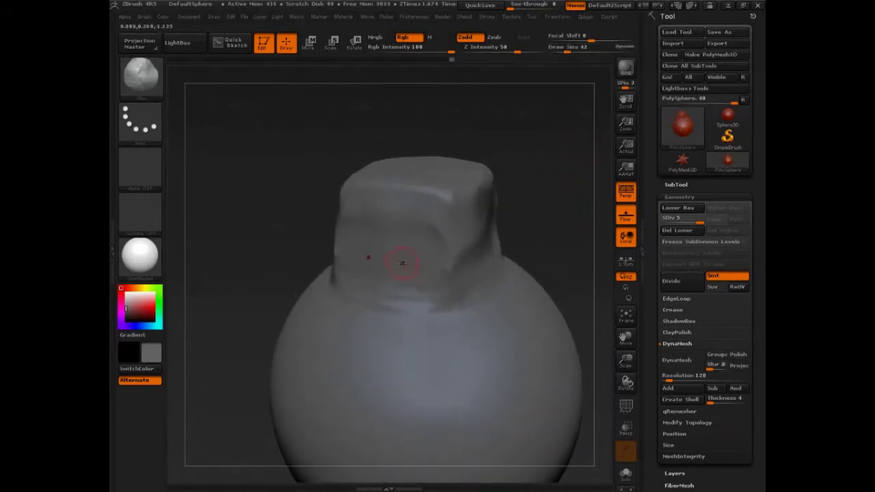
key(s)
drag(402, 263, 412, 261)
drag(552, 234, 541, 220)
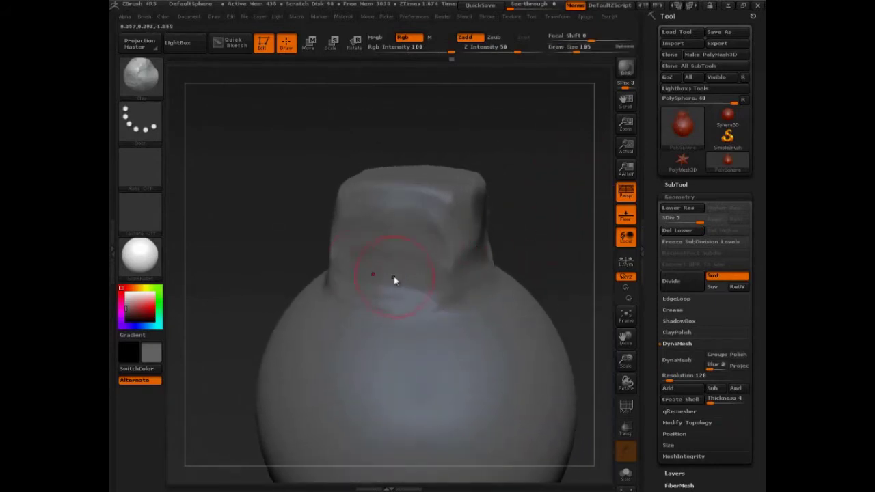
key(s)
mouse_move(394, 277)
mouse_down()
mouse_move(383, 277)
mouse_move(402, 275)
mouse_up()
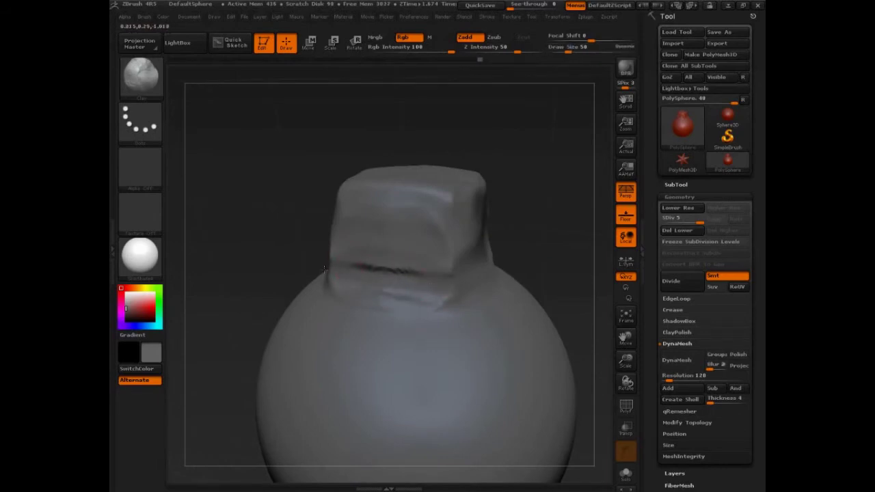
drag(346, 271, 371, 279)
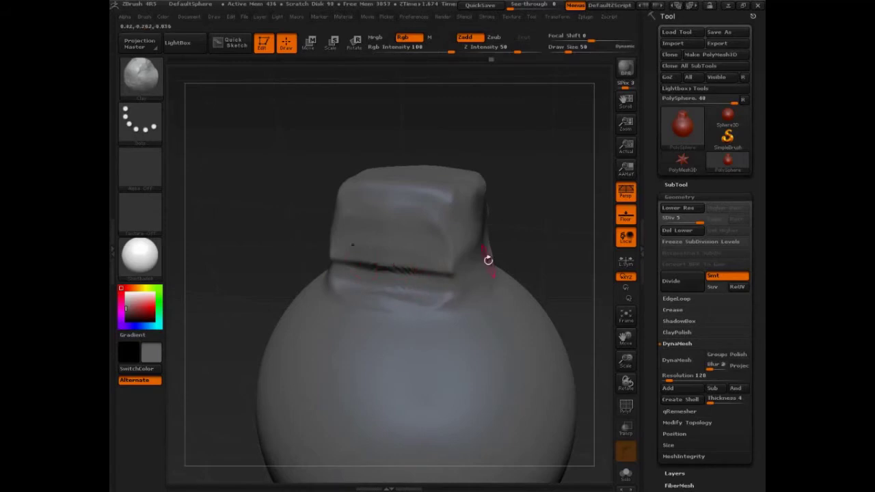
Smooth out the crease above the block's base and flatten its side faces with Clay strokes at a draw size of 101.
mouse_move(488, 260)
mouse_down()
mouse_move(396, 266)
mouse_move(398, 245)
mouse_up()
key(s)
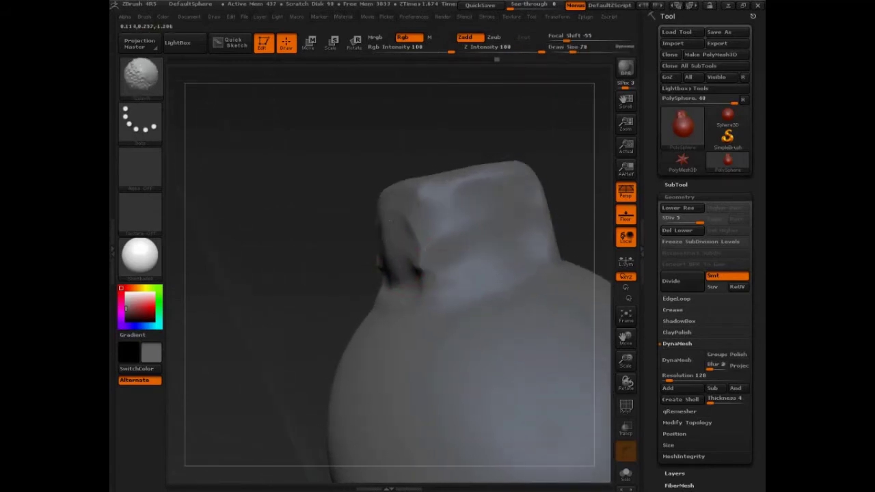
drag(321, 259, 315, 295)
key(s)
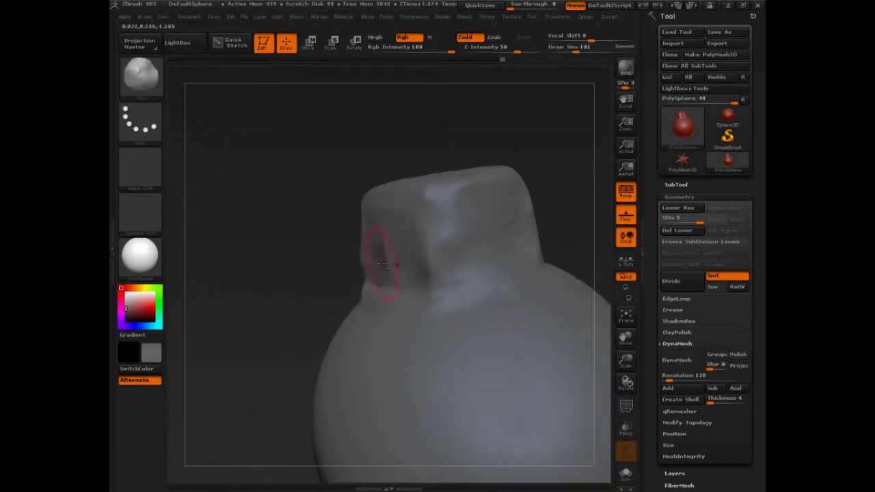
mouse_move(425, 218)
mouse_down()
mouse_move(381, 199)
mouse_move(398, 210)
mouse_move(374, 225)
mouse_move(385, 238)
mouse_move(377, 260)
mouse_up()
key(shift)
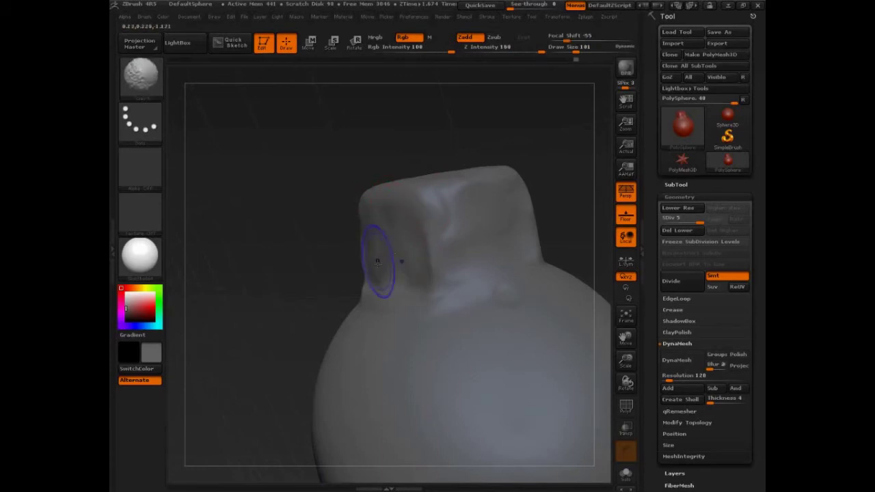
mouse_move(570, 190)
mouse_down()
mouse_move(578, 189)
mouse_move(563, 191)
mouse_up()
key(ctrl+shift)
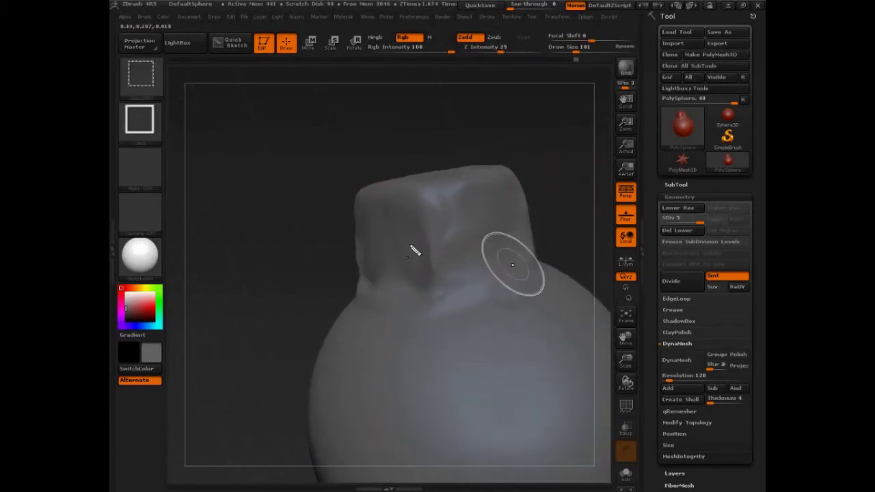
mouse_move(416, 250)
ctrl+shift+mouse_down()
mouse_move(434, 260)
mouse_move(379, 278)
mouse_move(377, 210)
mouse_move(356, 205)
ctrl+shift+mouse_up()
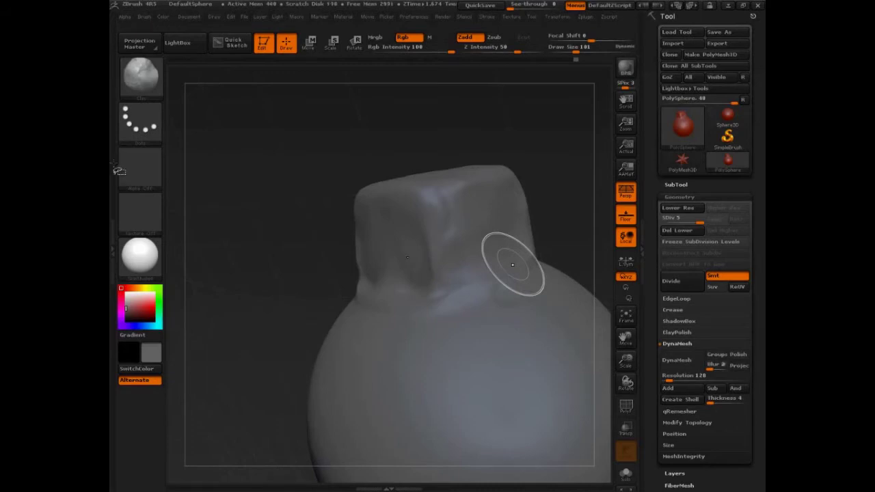
Dock the Brush palette in the side tray and expand its Depth settings.
click(116, 167)
click(264, 18)
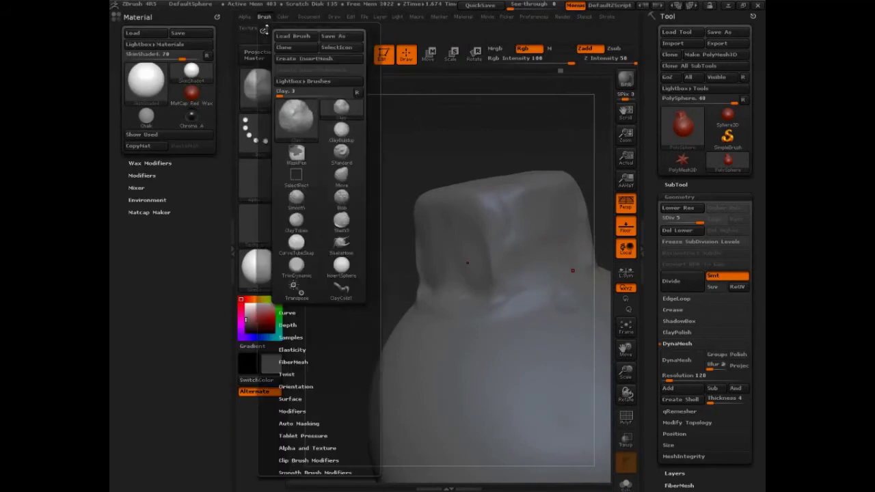
click(263, 30)
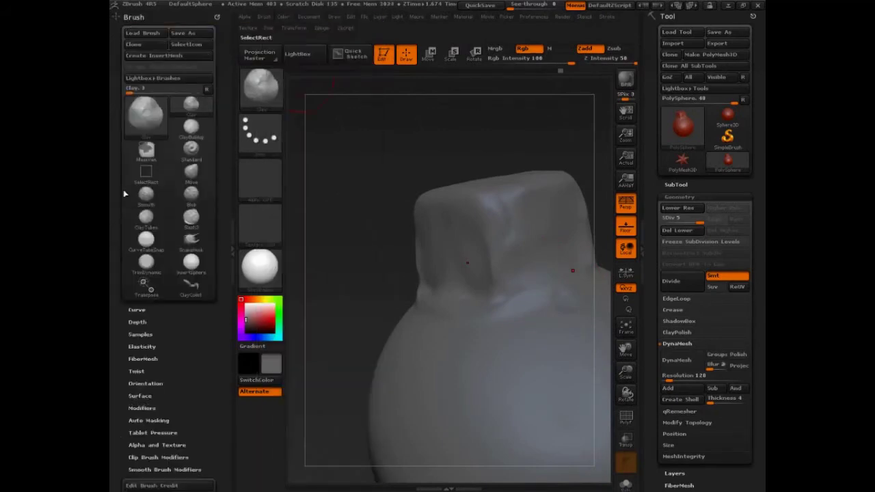
scroll(199, 329, down, 2)
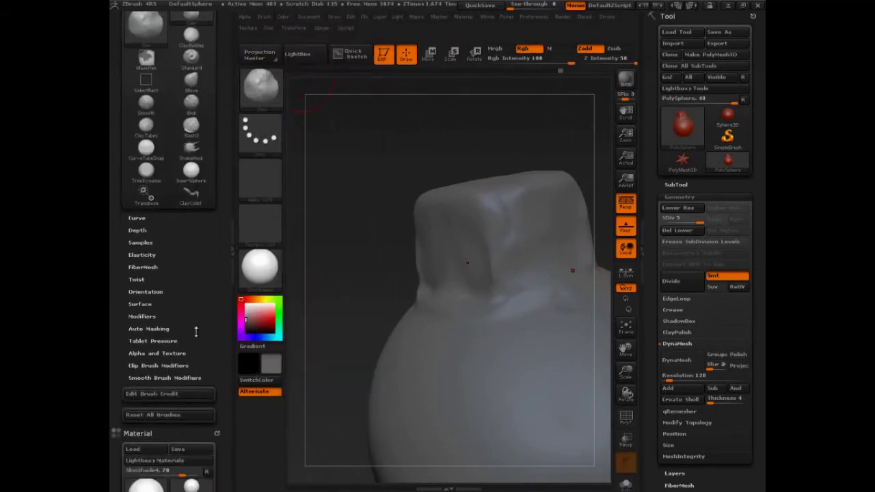
click(138, 230)
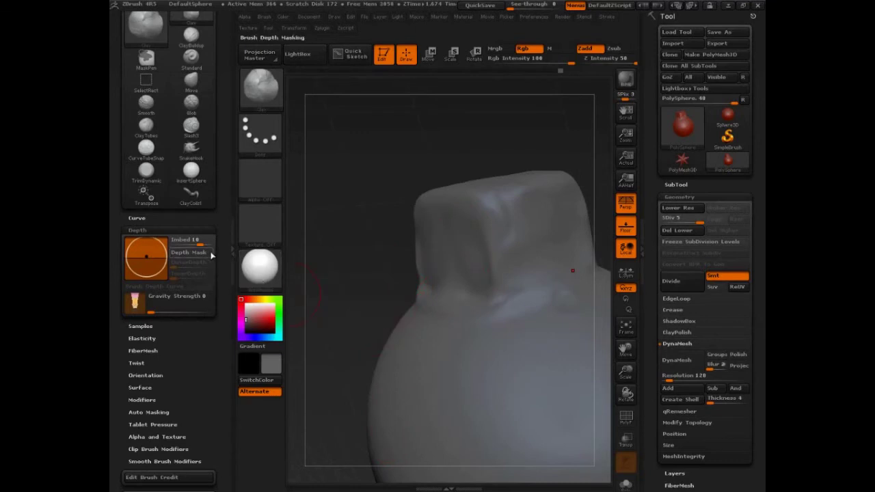
Set the Clay brush's Imbed to 92, try building up the block's side face with a larger brush, and undo it.
drag(197, 243, 275, 265)
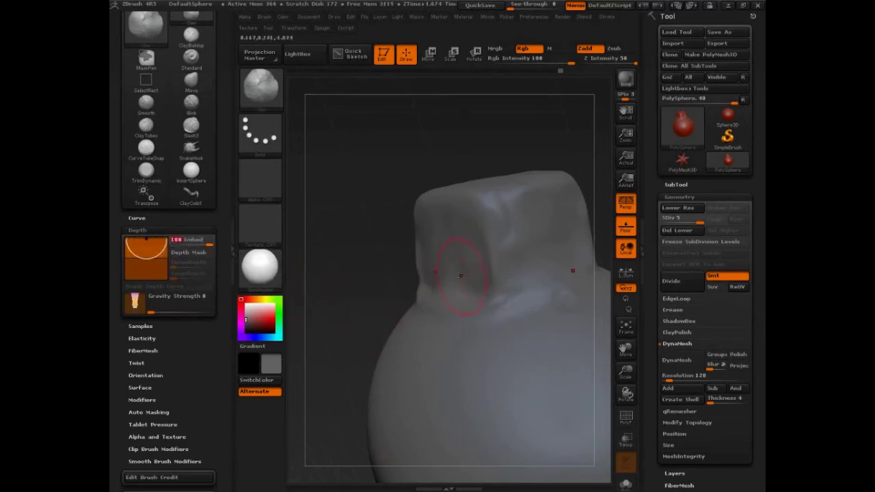
drag(211, 243, 207, 254)
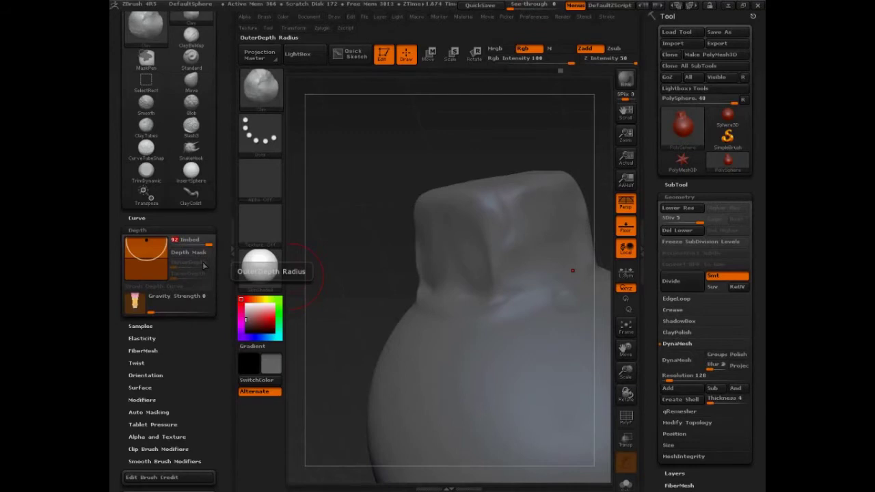
drag(335, 263, 353, 260)
key(s)
mouse_move(449, 250)
mouse_down()
mouse_move(461, 250)
mouse_move(443, 250)
mouse_move(460, 273)
mouse_move(437, 275)
mouse_move(380, 315)
mouse_up()
key(ctrl+z)
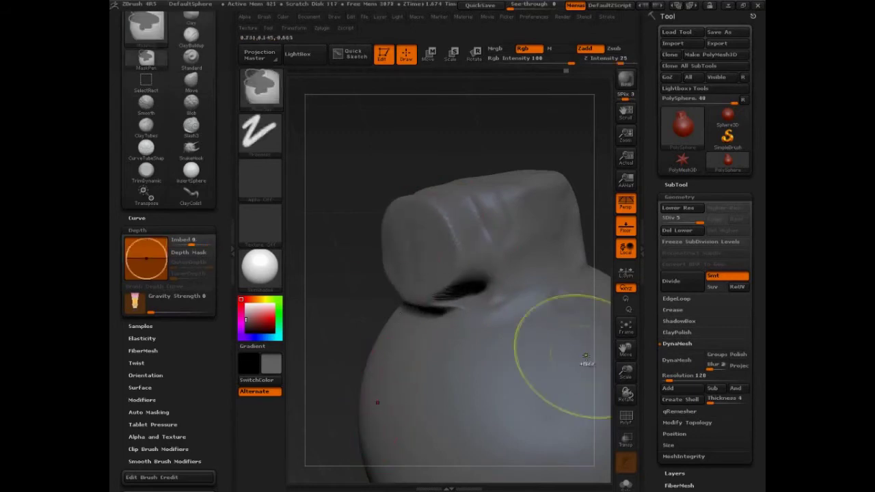
key(ctrl+z)
Raise a cylindrical plug out of the block's side face with high-Imbed Clay strokes and undo it.
drag(446, 237, 432, 245)
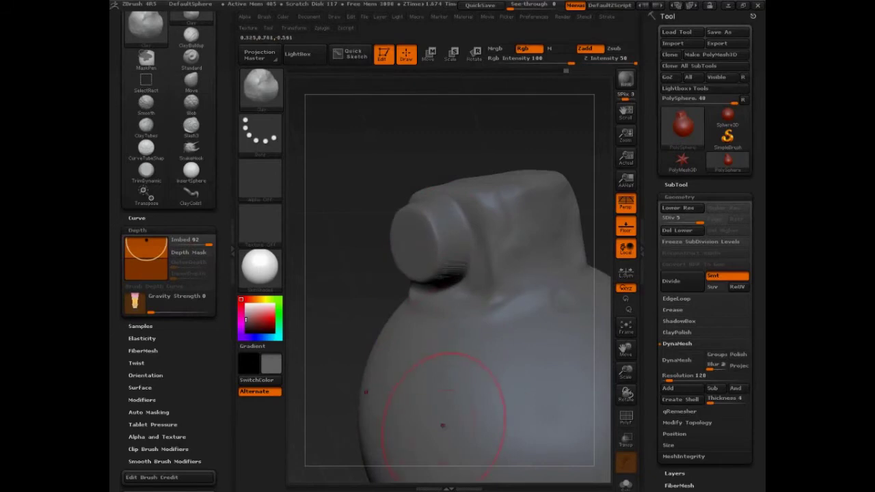
key(ctrl+shift)
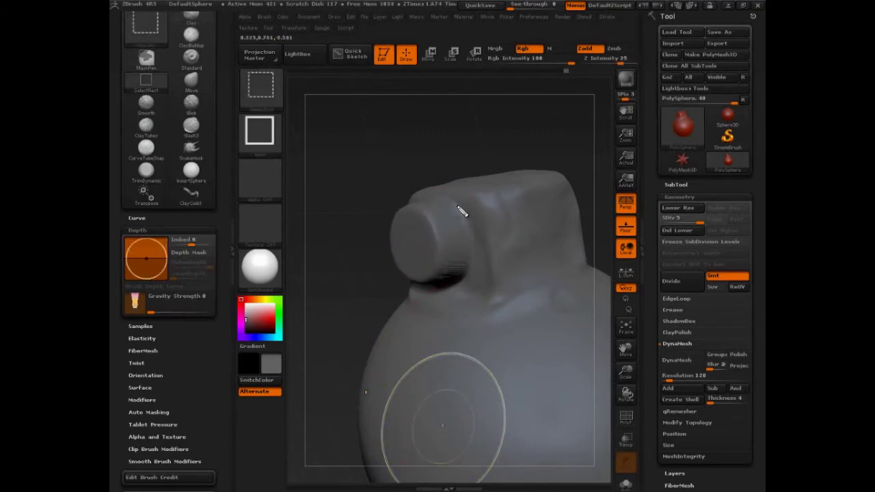
mouse_move(457, 203)
mouse_down()
mouse_move(466, 268)
mouse_move(438, 246)
mouse_move(430, 295)
mouse_up()
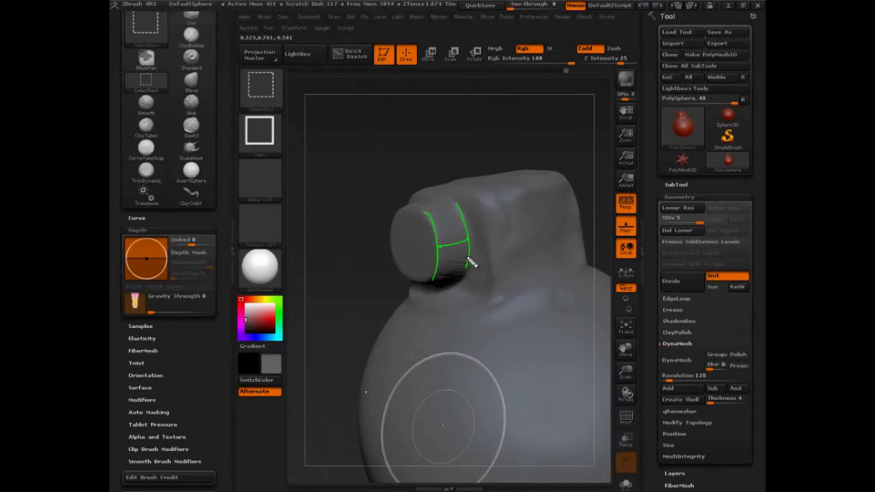
mouse_move(469, 256)
mouse_down()
mouse_move(438, 262)
mouse_move(454, 265)
mouse_up()
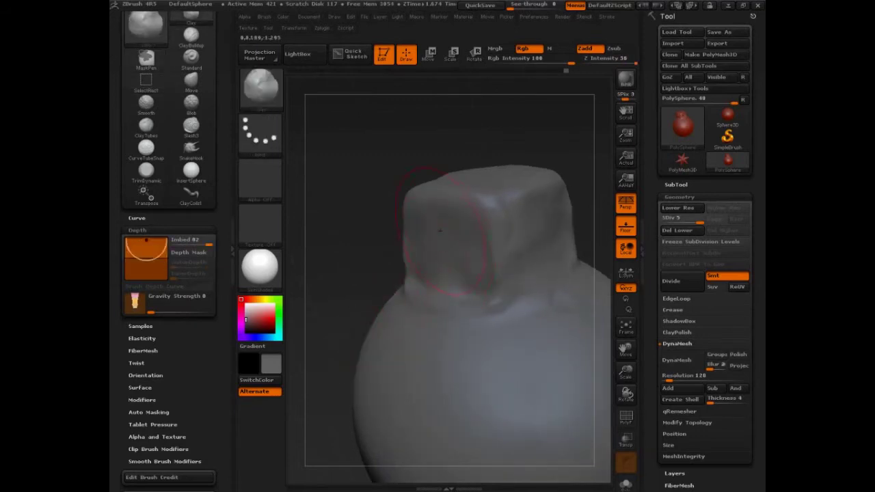
drag(439, 230, 435, 251)
key(ctrl+z)
Set Imbed to 6, try a Clay stroke on the block's side face, and undo it.
drag(209, 243, 200, 243)
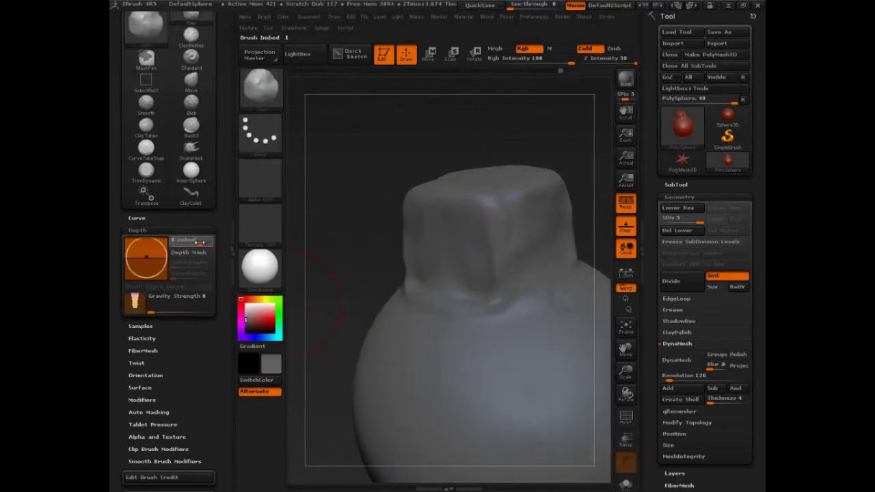
drag(438, 232, 440, 258)
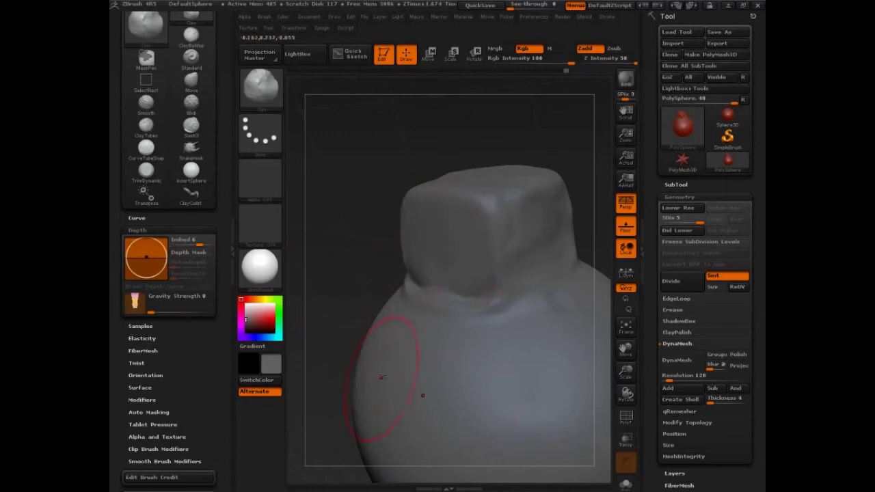
key(ctrl+z)
Set Imbed to -41 and try Clay strokes across the block's adjoining side faces.
click(197, 243)
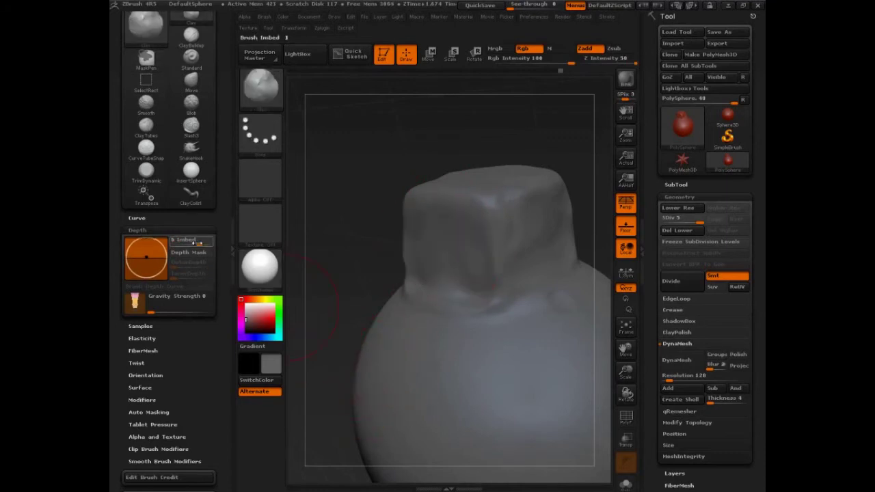
drag(197, 243, 182, 242)
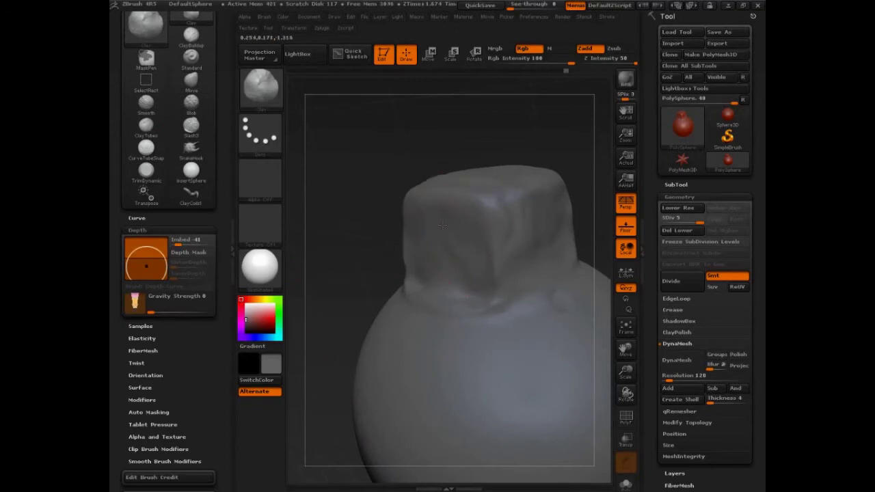
key(ctrl)
key(ctrl+shift)
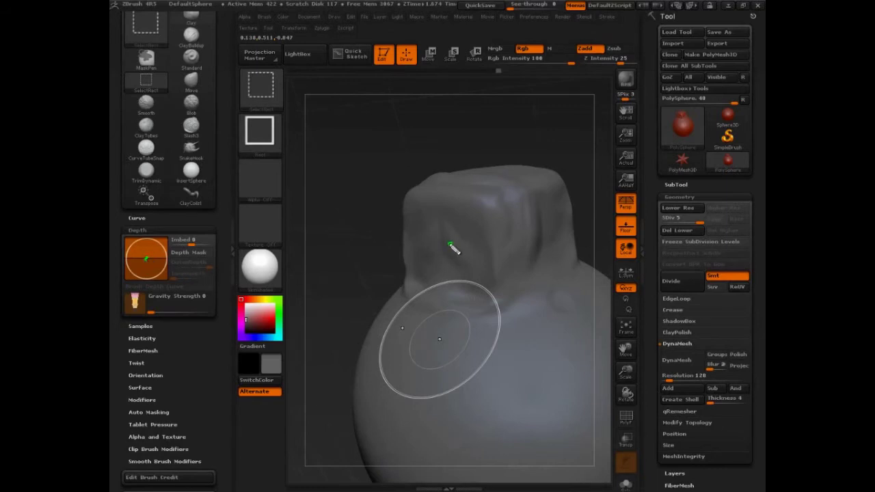
mouse_move(407, 205)
ctrl+shift+mouse_down()
mouse_move(504, 209)
mouse_move(504, 307)
mouse_move(414, 252)
mouse_move(465, 242)
mouse_move(416, 225)
mouse_move(493, 296)
ctrl+shift+mouse_up()
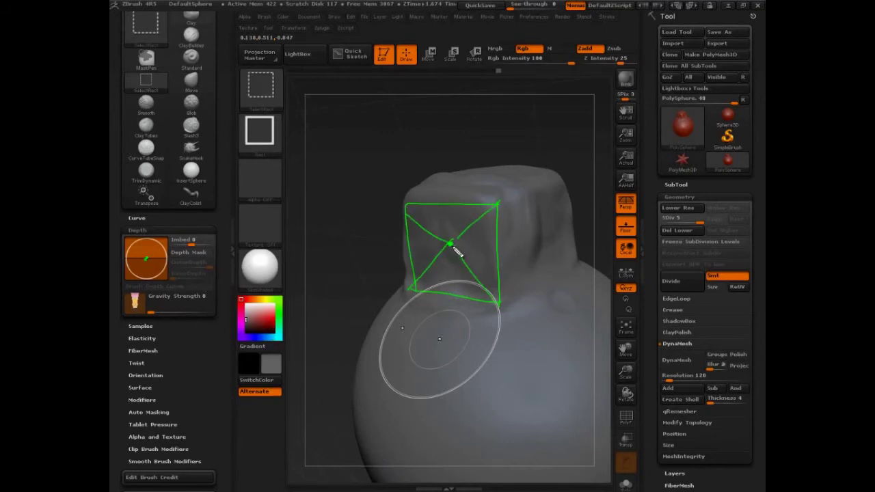
mouse_move(409, 184)
ctrl+shift+mouse_down()
mouse_move(483, 168)
mouse_move(410, 342)
mouse_move(487, 158)
ctrl+shift+mouse_up()
drag(455, 244, 519, 225)
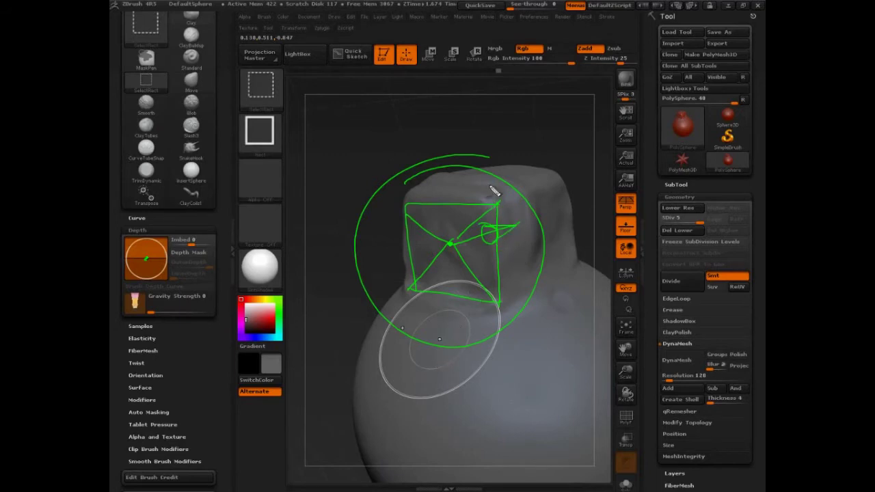
drag(443, 174, 535, 244)
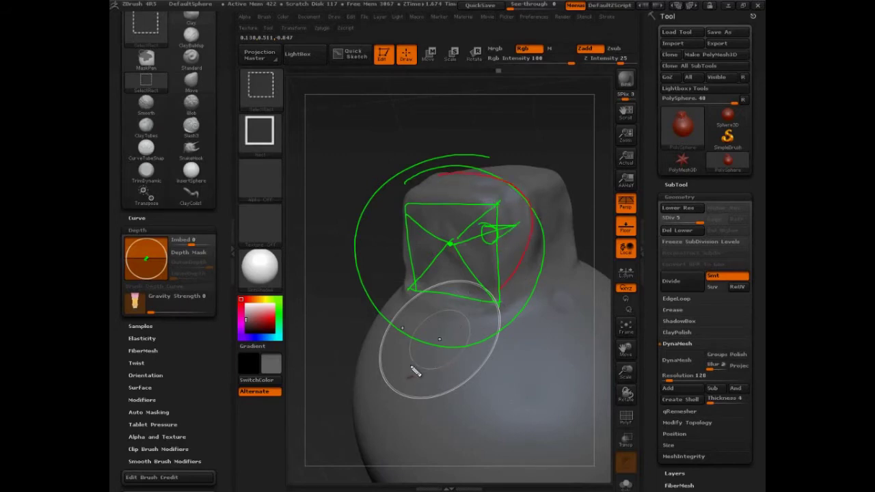
key(Escape)
Set the Clay brush's Imbed to 0 and undo the negative-Imbed test strokes on the block.
drag(576, 155, 578, 168)
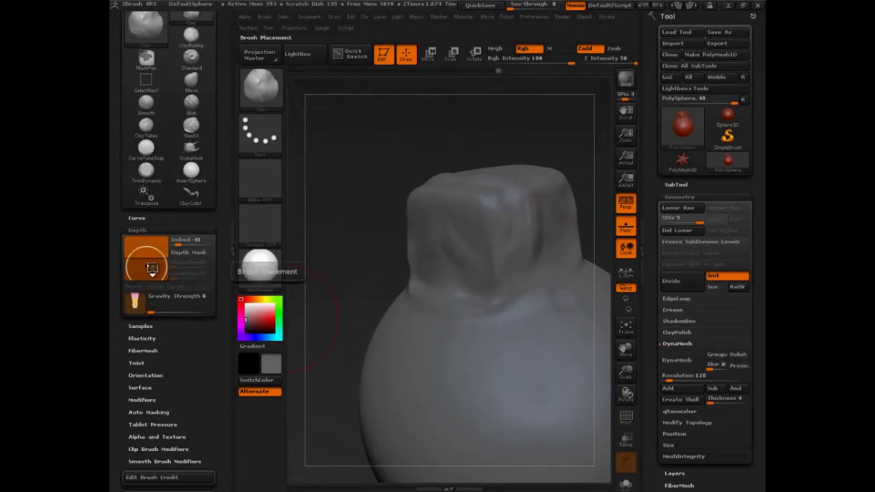
drag(145, 267, 145, 260)
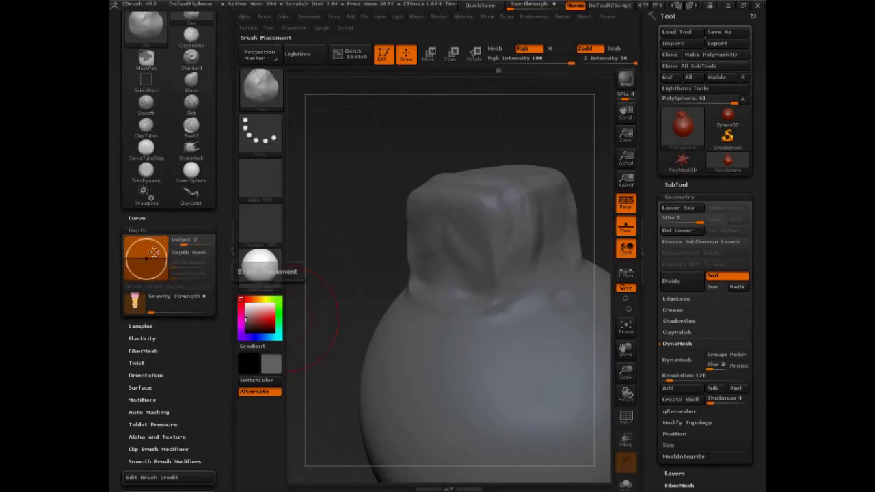
click(195, 242)
text(0)
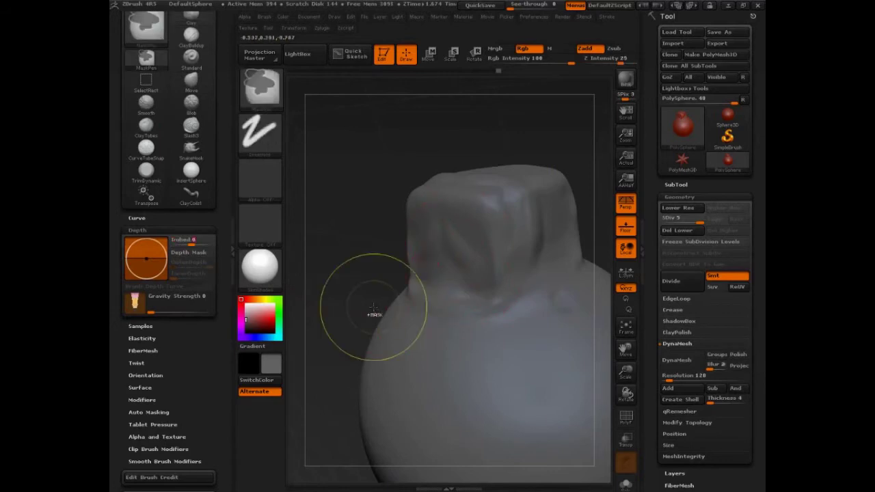
key(ctrl+z)
drag(593, 146, 595, 146)
key(ctrl)
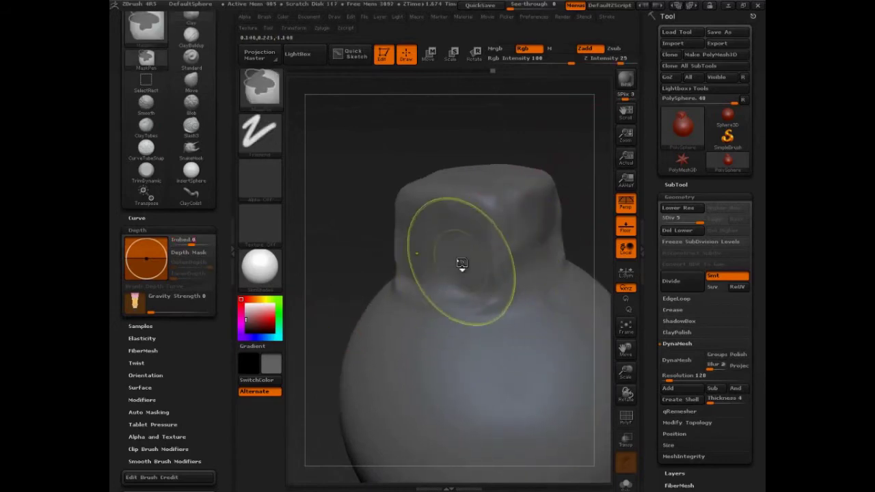
Flatten the block's front face and the adjacent side face with Clay strokes at Imbed 0.
key(s)
drag(456, 254, 451, 253)
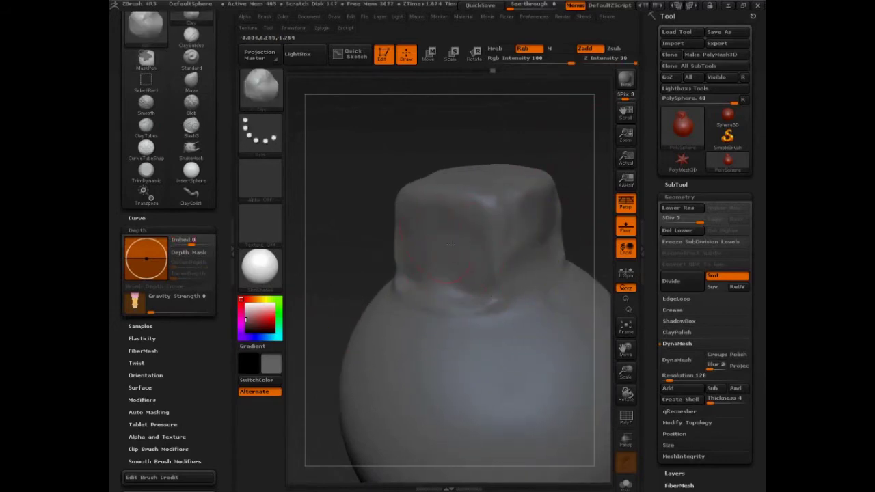
drag(571, 211, 605, 201)
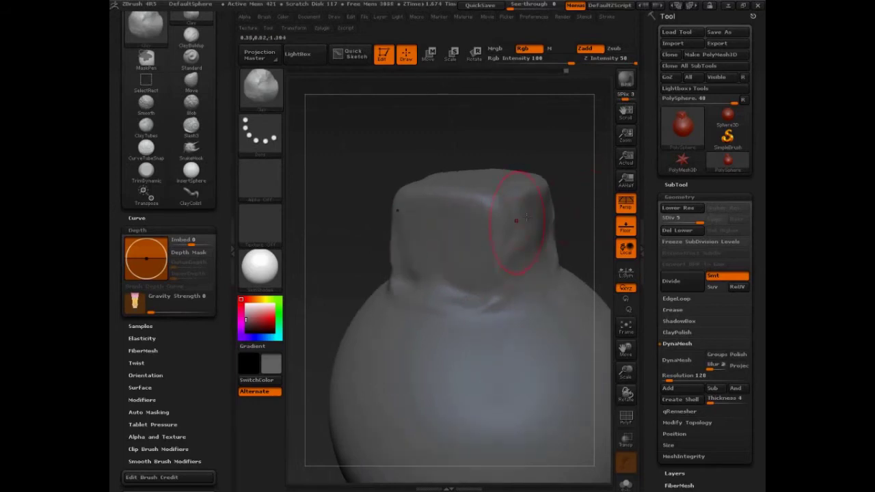
drag(527, 218, 559, 215)
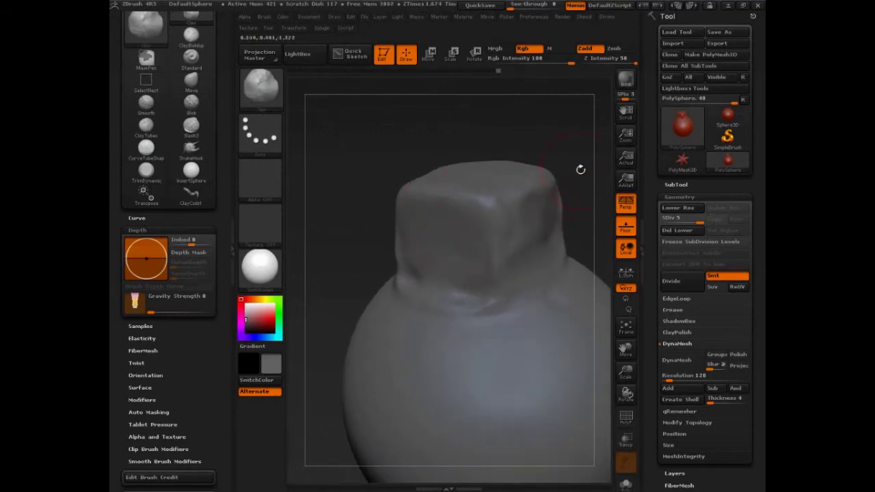
drag(580, 170, 578, 185)
Flatten the block's remaining side faces and its end face with Clay strokes, sharpening the edges between the planes.
mouse_move(558, 226)
mouse_down()
mouse_move(582, 226)
mouse_move(602, 263)
mouse_up()
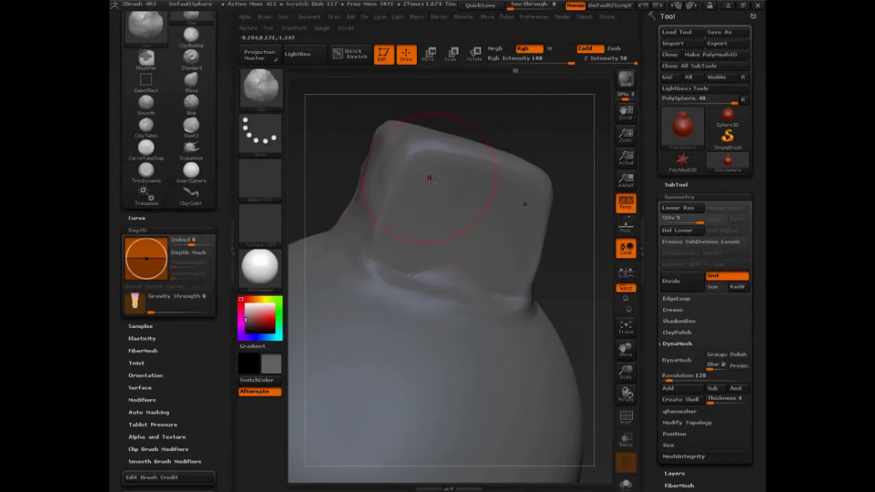
mouse_move(576, 238)
mouse_down()
mouse_move(524, 277)
mouse_move(578, 316)
mouse_up()
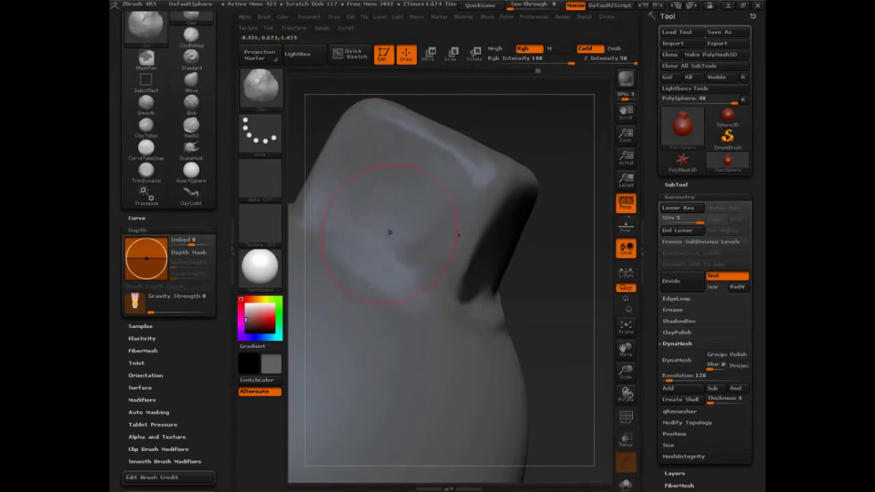
mouse_move(537, 179)
mouse_down()
mouse_move(566, 174)
mouse_move(570, 185)
mouse_up()
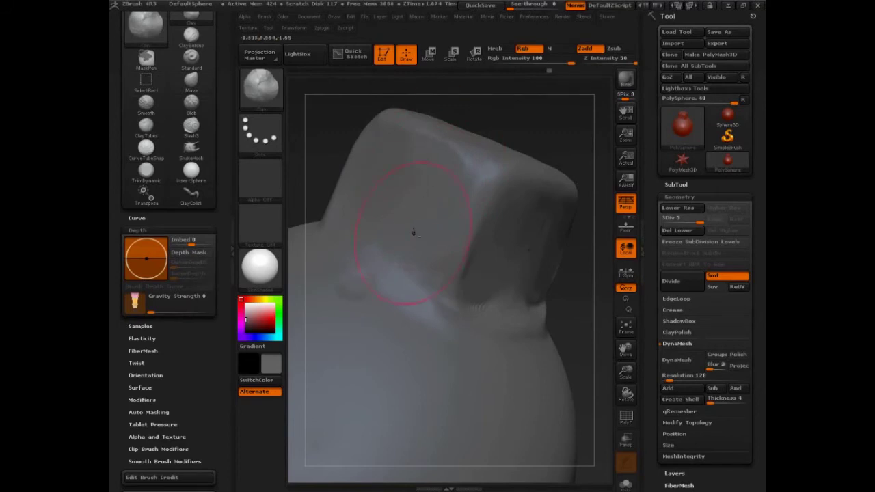
key(f)
mouse_move(518, 99)
mouse_down()
mouse_move(556, 157)
mouse_move(537, 160)
mouse_move(559, 174)
mouse_move(447, 239)
mouse_move(431, 239)
mouse_up()
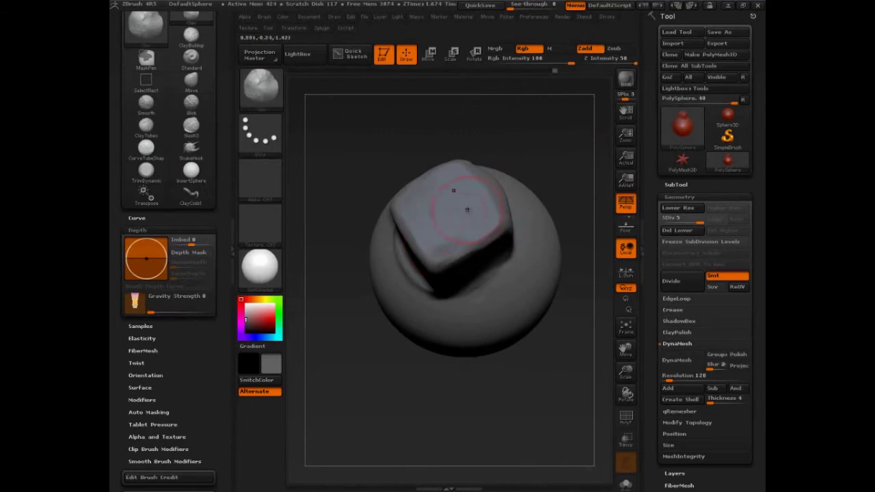
Refine the block's end and side planes with broad Clay strokes, working around the form from several angles.
mouse_move(552, 161)
mouse_down()
mouse_move(542, 275)
mouse_move(575, 298)
mouse_move(516, 331)
mouse_up()
key(s)
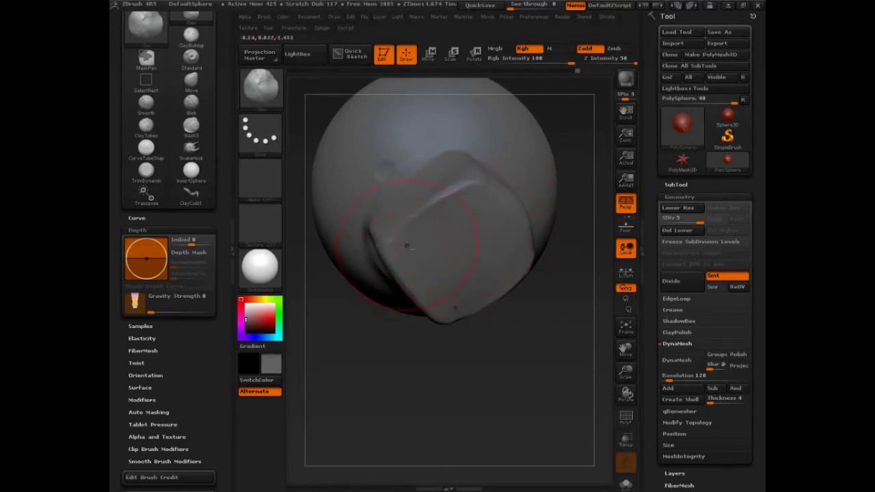
drag(406, 246, 443, 264)
mouse_move(447, 388)
mouse_down()
mouse_move(502, 383)
mouse_move(505, 366)
mouse_up()
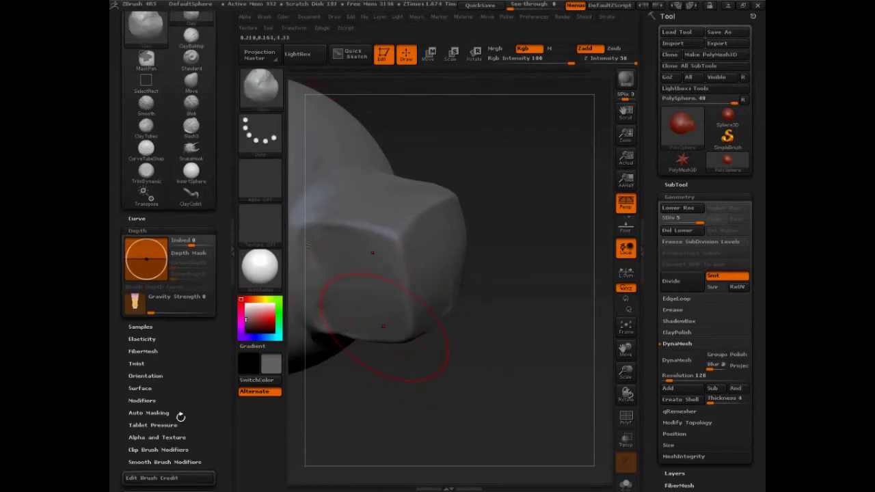
key(ctrl+shift)
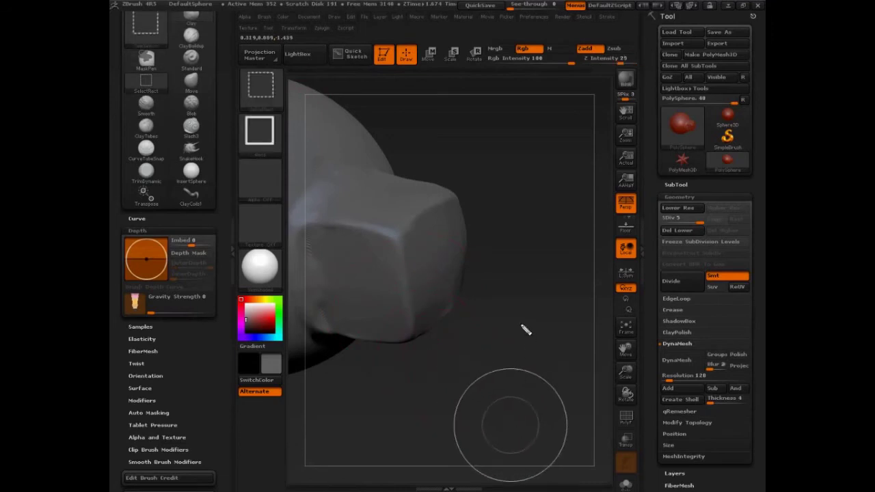
drag(453, 133, 453, 157)
mouse_move(468, 149)
mouse_down()
mouse_move(479, 152)
mouse_move(488, 116)
mouse_move(508, 161)
mouse_up()
drag(491, 90, 488, 250)
drag(395, 164, 581, 157)
drag(486, 61, 488, 247)
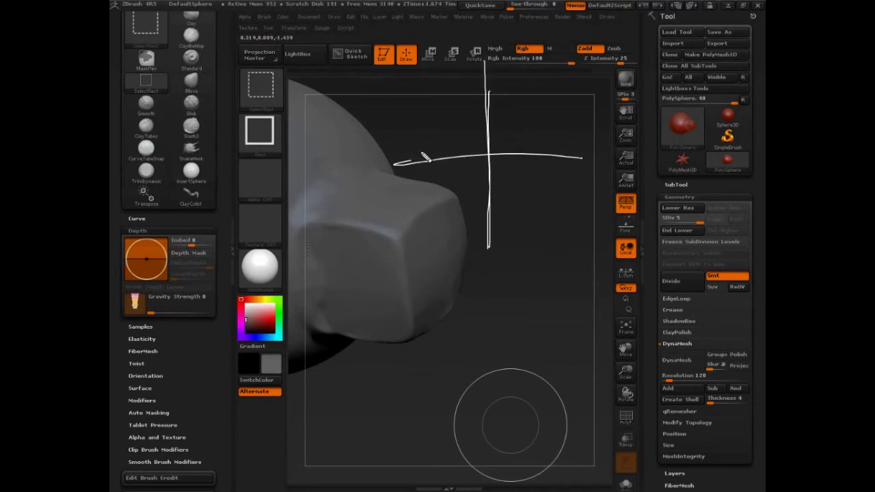
mouse_move(413, 168)
mouse_down()
mouse_move(434, 195)
mouse_move(443, 194)
mouse_move(433, 177)
mouse_move(446, 182)
mouse_up()
mouse_move(555, 76)
mouse_down()
mouse_move(562, 88)
mouse_move(579, 83)
mouse_move(582, 97)
mouse_up()
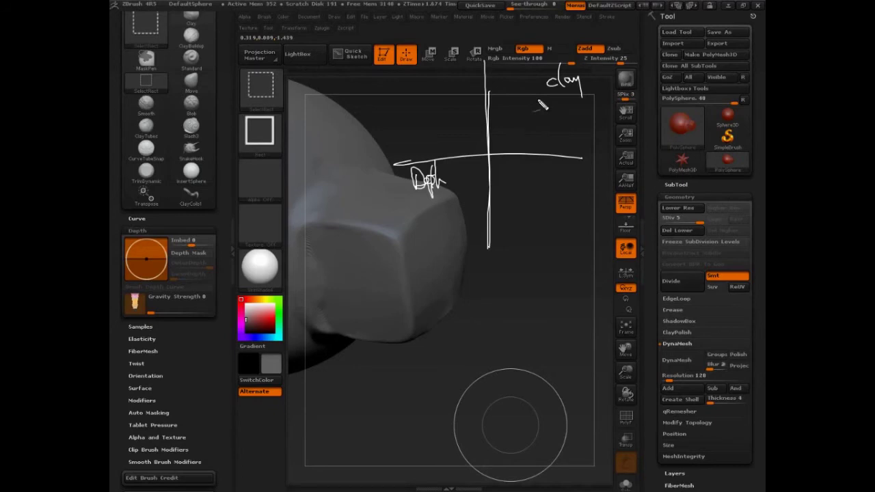
mouse_move(425, 204)
mouse_down()
mouse_move(413, 215)
mouse_move(460, 198)
mouse_move(479, 206)
mouse_up()
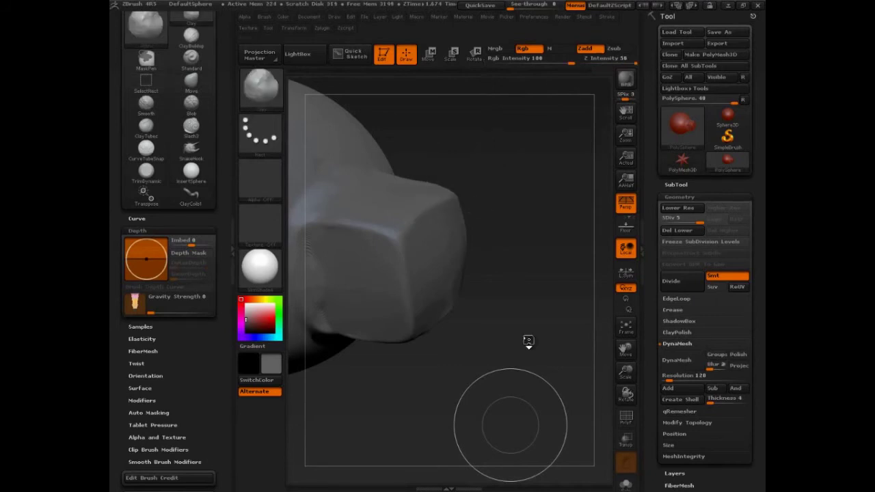
Flatten the block's end face and define the front corner further with Clay strokes at Imbed 0.
mouse_move(527, 342)
mouse_down()
mouse_move(523, 351)
mouse_move(549, 382)
mouse_up()
key(ctrl+shift+d)
mouse_move(361, 226)
mouse_down()
mouse_move(387, 235)
mouse_move(517, 190)
mouse_move(472, 303)
mouse_move(465, 377)
mouse_move(554, 390)
mouse_move(558, 410)
mouse_move(547, 387)
mouse_move(536, 389)
mouse_move(528, 362)
mouse_up()
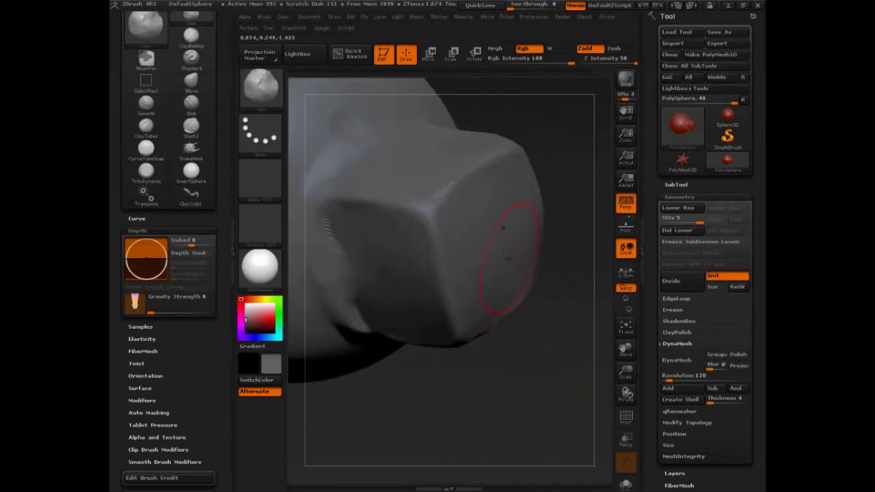
drag(568, 273, 582, 292)
key(s)
mouse_move(547, 265)
mouse_down()
mouse_move(554, 291)
mouse_move(527, 277)
mouse_up()
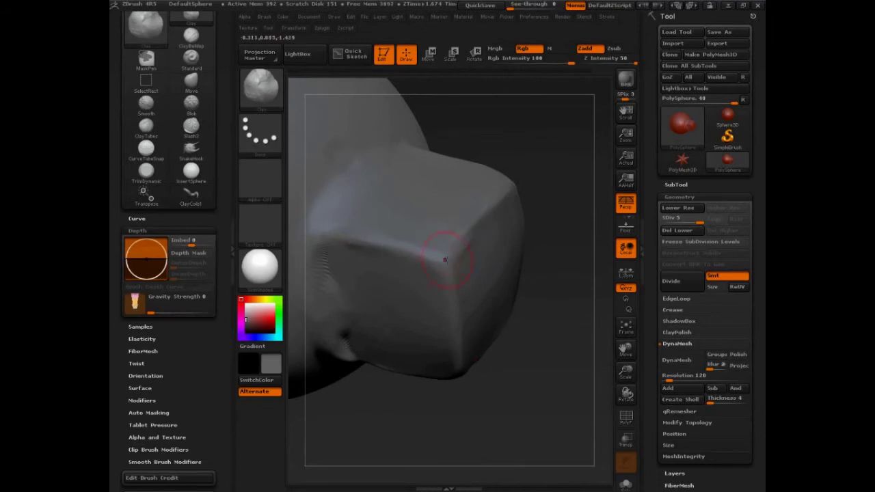
Set the Clay brush's Imbed to 10 and stroke along the block's edges around the front corner.
key(s)
drag(192, 244, 199, 244)
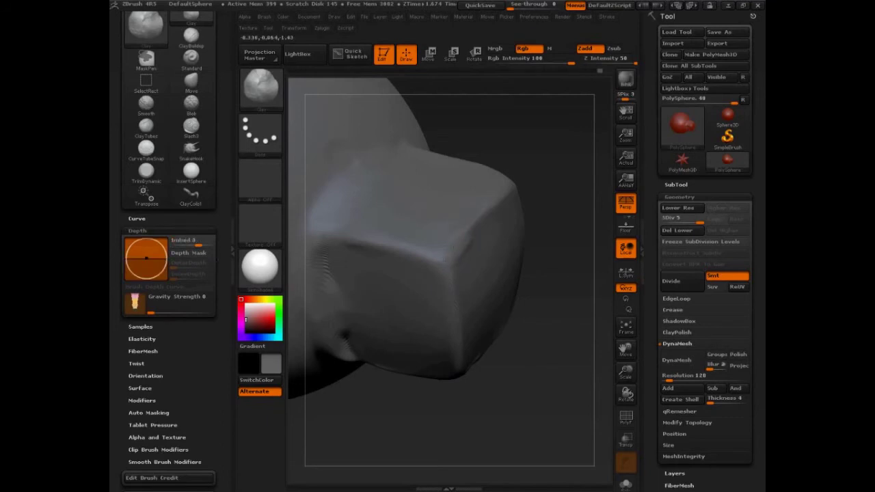
click(200, 244)
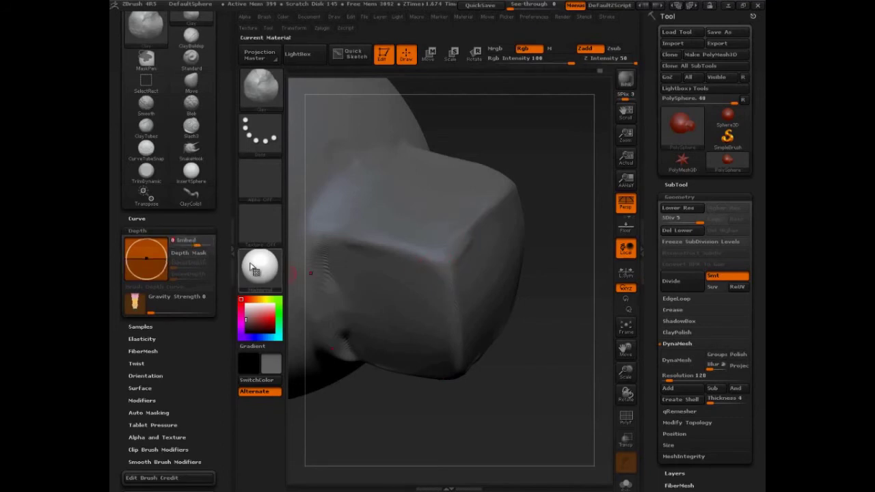
text(10)
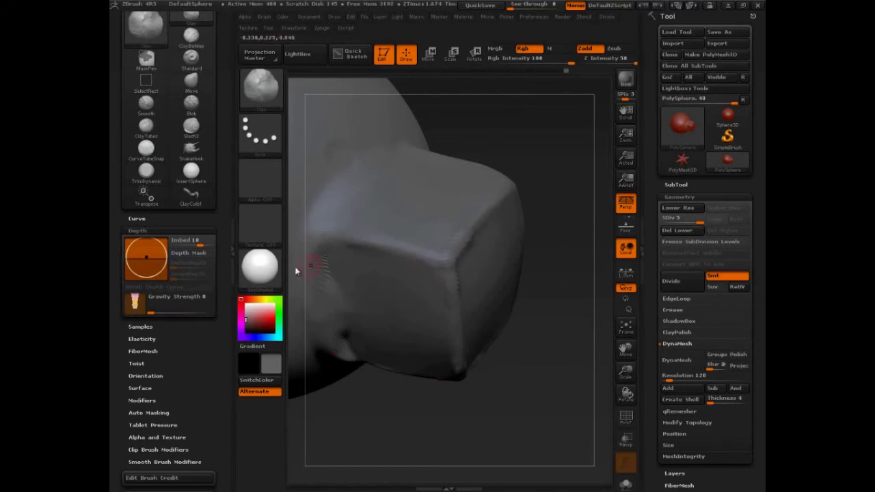
Reset Imbed to 0 and test a resized Clay brush on the block's front corner, undoing the first stroke.
click(191, 242)
key(s)
drag(441, 237, 443, 231)
key(ctrl+z)
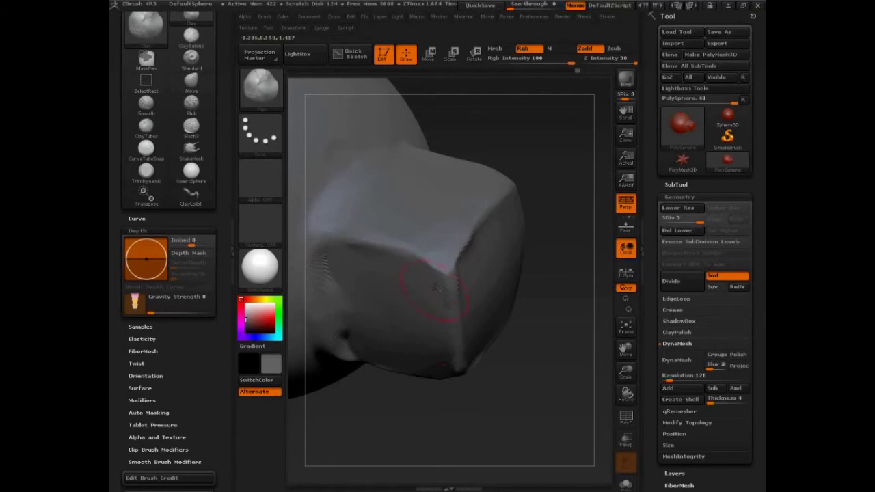
key(ctrl+shift)
mouse_move(438, 280)
ctrl+shift+mouse_down()
mouse_move(461, 262)
mouse_move(406, 287)
ctrl+shift+mouse_up()
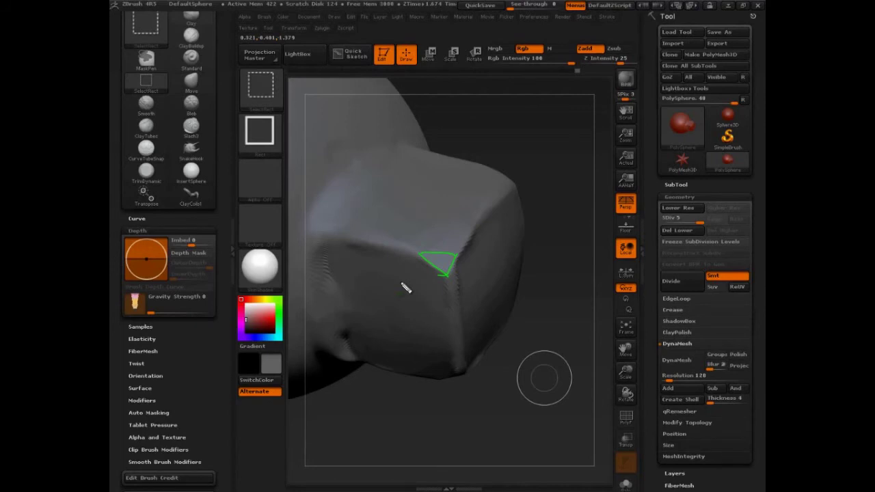
mouse_move(451, 198)
mouse_down()
mouse_move(504, 274)
mouse_move(455, 199)
mouse_up()
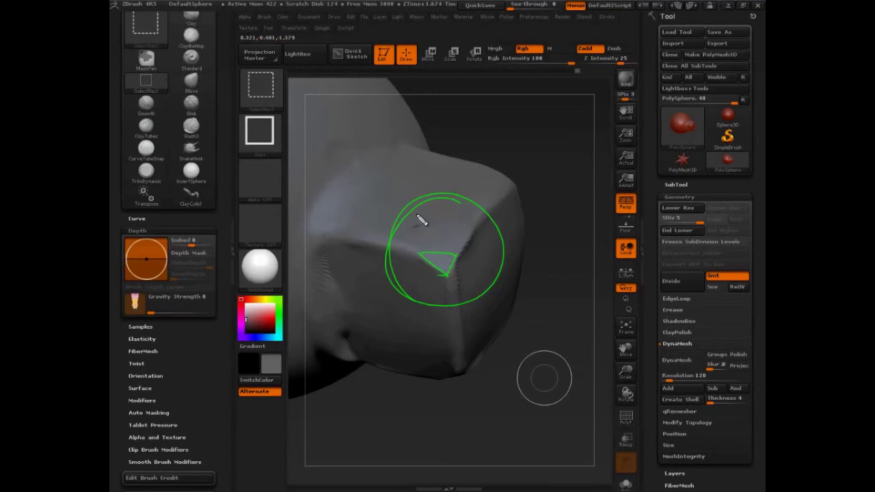
mouse_move(405, 226)
mouse_down()
mouse_move(424, 218)
mouse_move(474, 229)
mouse_move(445, 221)
mouse_move(410, 152)
mouse_move(385, 150)
mouse_up()
drag(401, 230, 363, 159)
drag(455, 208, 446, 136)
drag(466, 209, 479, 130)
drag(476, 213, 497, 150)
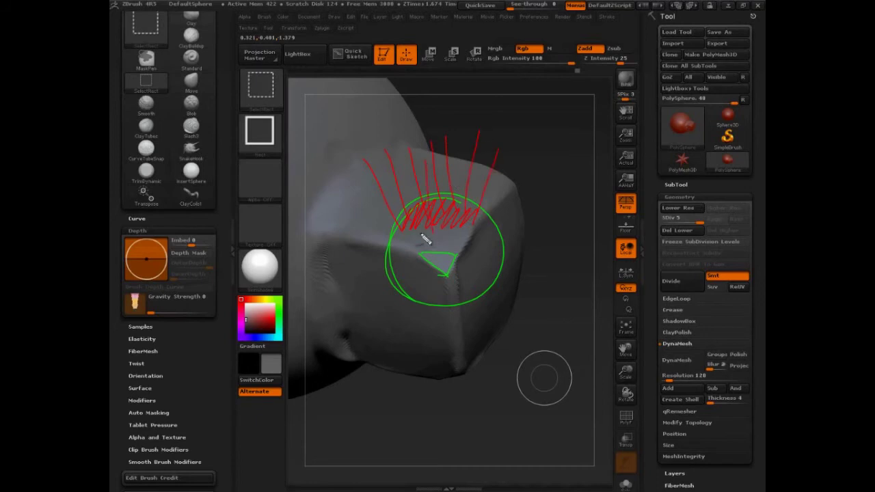
drag(423, 237, 400, 183)
mouse_move(456, 235)
mouse_down()
mouse_move(450, 217)
mouse_move(469, 161)
mouse_up()
mouse_move(430, 264)
mouse_down()
mouse_move(417, 296)
mouse_move(400, 300)
mouse_up()
drag(413, 264, 375, 302)
drag(412, 264, 354, 299)
mouse_move(430, 279)
mouse_down()
mouse_move(413, 329)
mouse_move(432, 344)
mouse_up()
drag(456, 273, 494, 284)
drag(465, 259, 532, 267)
mouse_move(480, 245)
mouse_down()
mouse_move(549, 244)
mouse_move(540, 223)
mouse_up()
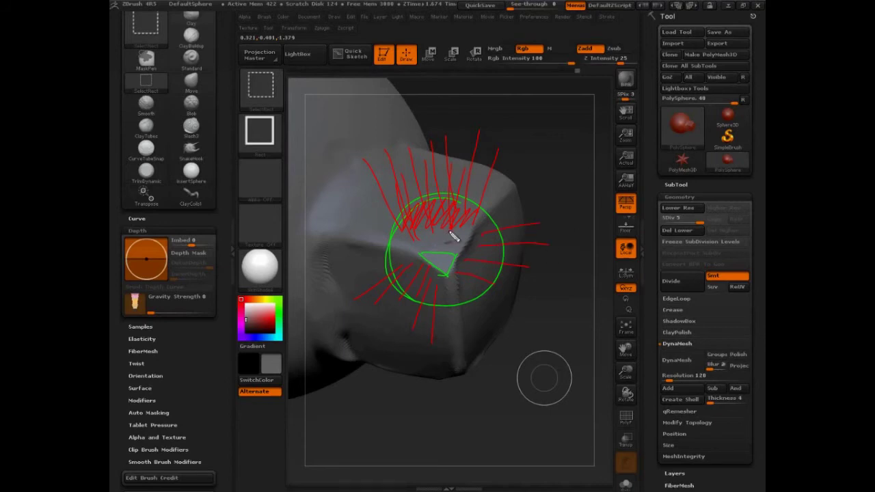
mouse_move(448, 231)
mouse_down()
mouse_move(427, 234)
mouse_move(425, 257)
mouse_up()
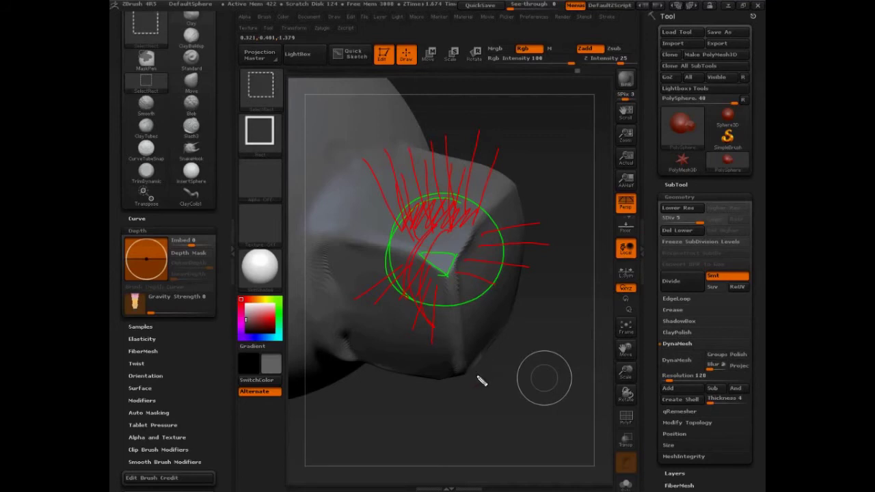
key(Escape)
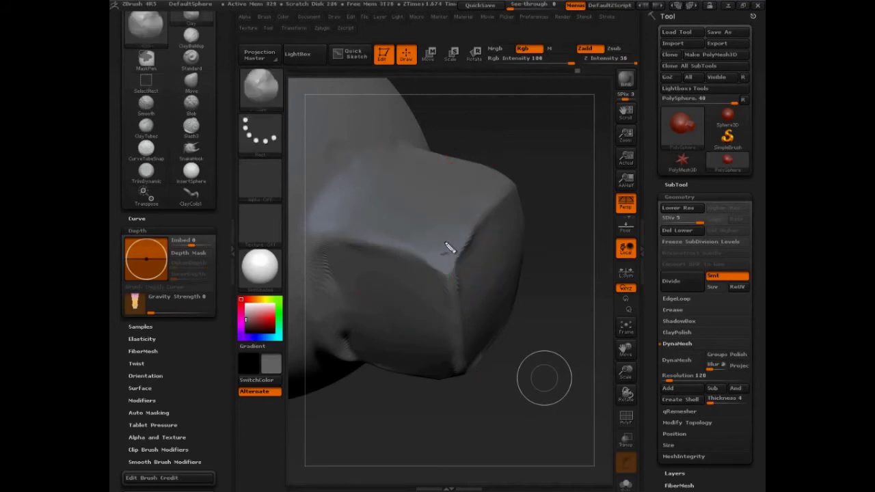
mouse_move(441, 247)
mouse_down()
mouse_move(438, 206)
mouse_move(452, 221)
mouse_up()
drag(438, 192, 453, 226)
drag(438, 192, 423, 224)
mouse_move(445, 269)
mouse_down()
mouse_move(453, 280)
mouse_move(453, 255)
mouse_move(426, 299)
mouse_move(404, 303)
mouse_move(399, 317)
mouse_move(426, 309)
mouse_up()
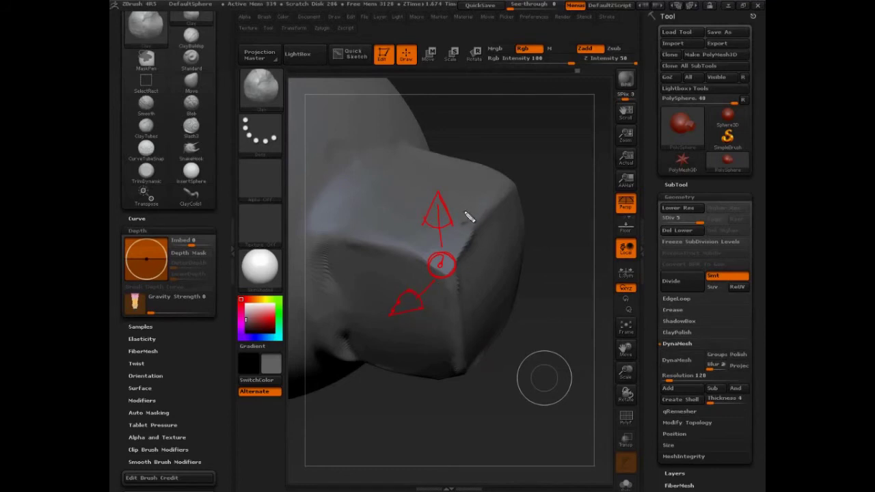
drag(467, 205, 420, 348)
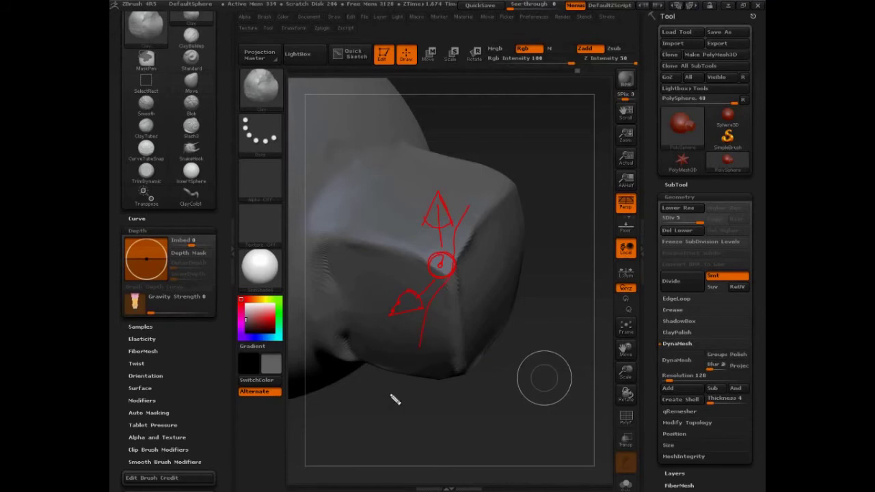
key(Escape)
Open the Clay brush's Samples settings and undo the test stroke that flattened the block's front corner.
click(137, 231)
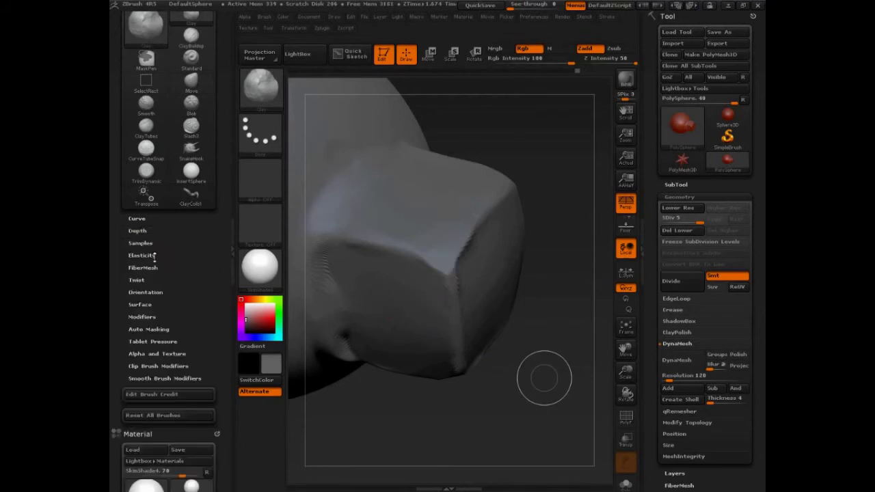
click(141, 243)
mouse_move(410, 400)
mouse_down()
mouse_move(435, 394)
mouse_move(521, 408)
mouse_up()
key(ctrl)
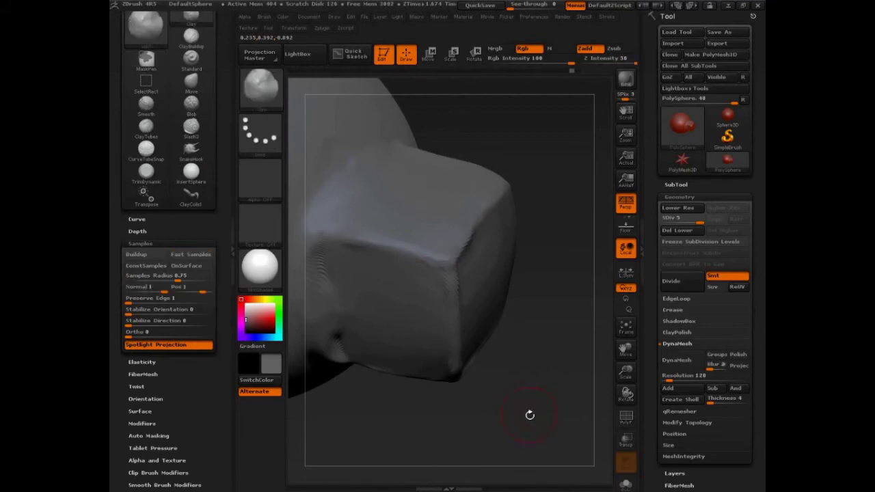
drag(531, 417, 548, 418)
key(ctrl+shift+d)
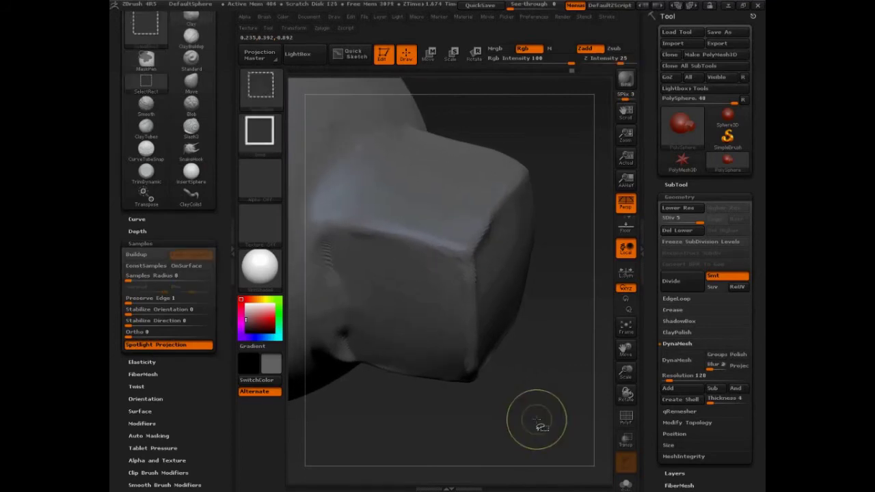
drag(475, 200, 375, 259)
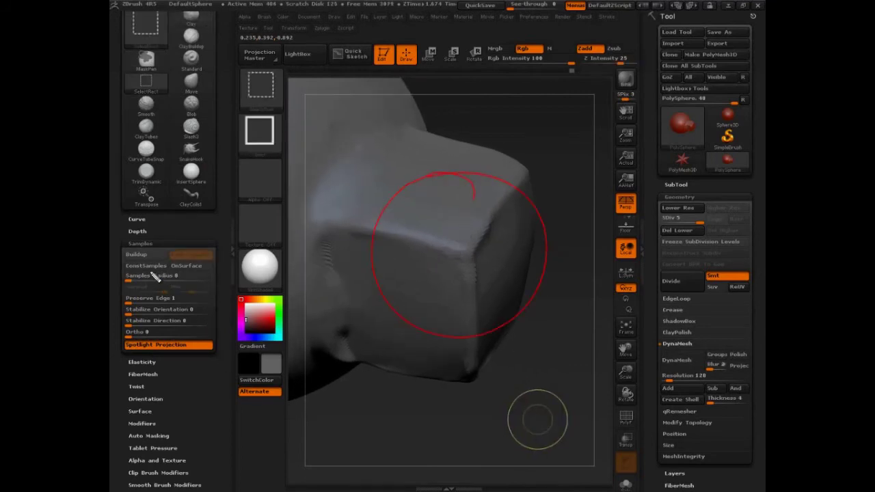
mouse_move(157, 278)
mouse_down()
mouse_move(145, 297)
mouse_move(122, 282)
mouse_up()
mouse_move(478, 188)
mouse_down()
mouse_move(404, 234)
mouse_move(512, 228)
mouse_move(472, 339)
mouse_move(533, 307)
mouse_up()
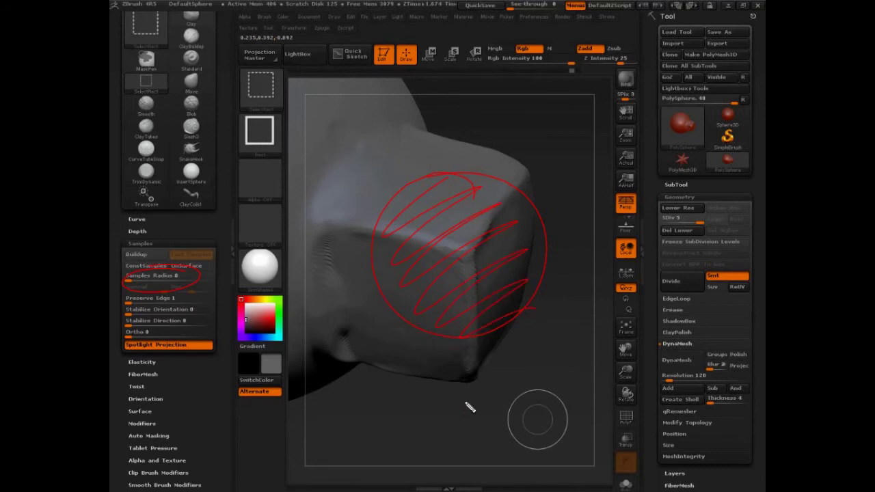
mouse_move(472, 228)
mouse_down()
mouse_move(447, 215)
mouse_move(474, 242)
mouse_move(460, 268)
mouse_move(478, 277)
mouse_up()
mouse_move(473, 244)
mouse_down()
mouse_move(455, 248)
mouse_move(476, 254)
mouse_up()
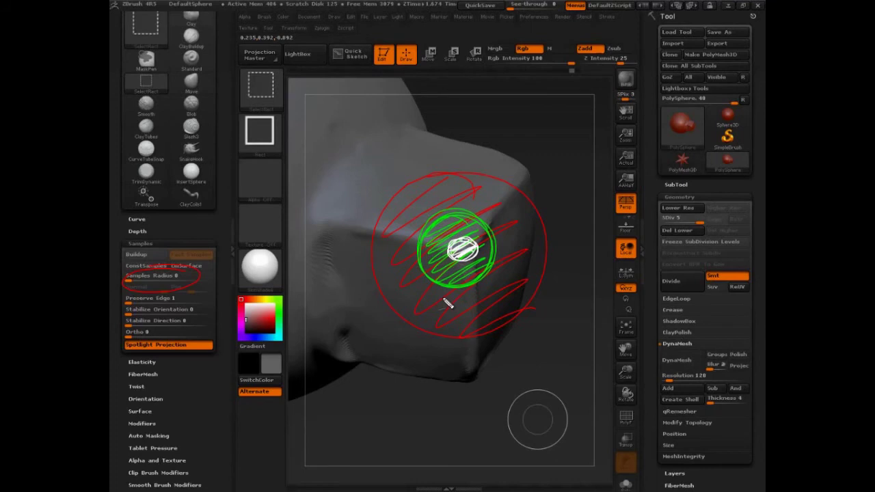
mouse_move(493, 206)
mouse_down()
mouse_move(563, 112)
mouse_move(643, 61)
mouse_up()
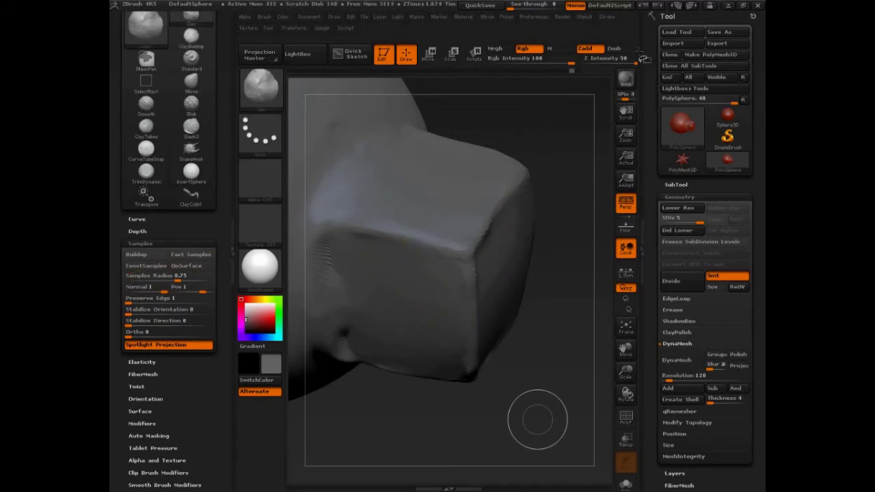
Hide the Tool tray to widen the canvas and set the Clay brush's Samples Radius to 0.3596.
click(649, 59)
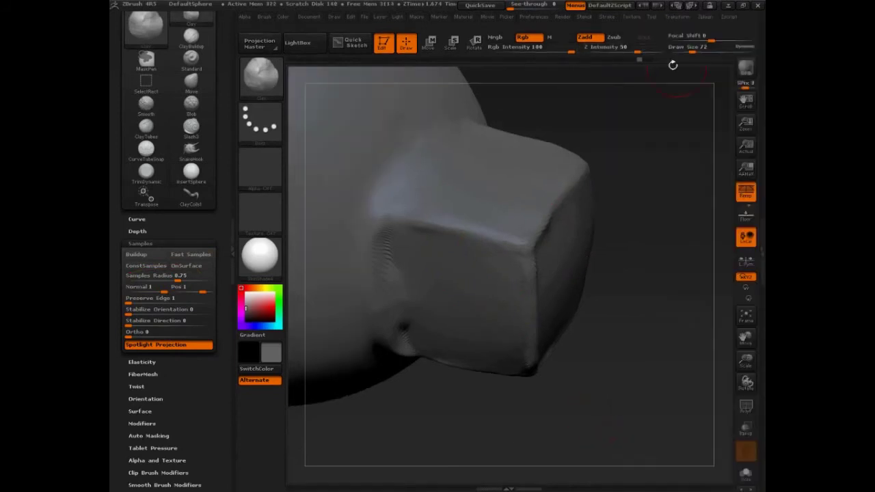
drag(629, 226, 652, 338)
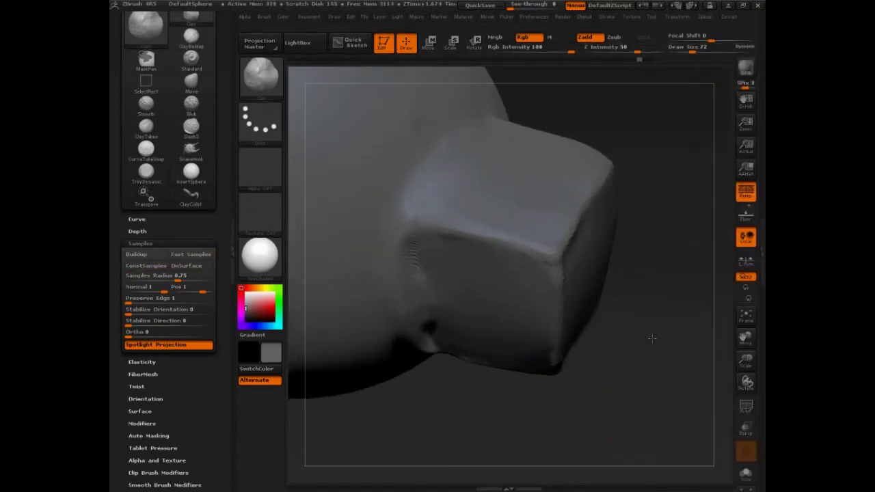
drag(178, 281, 165, 279)
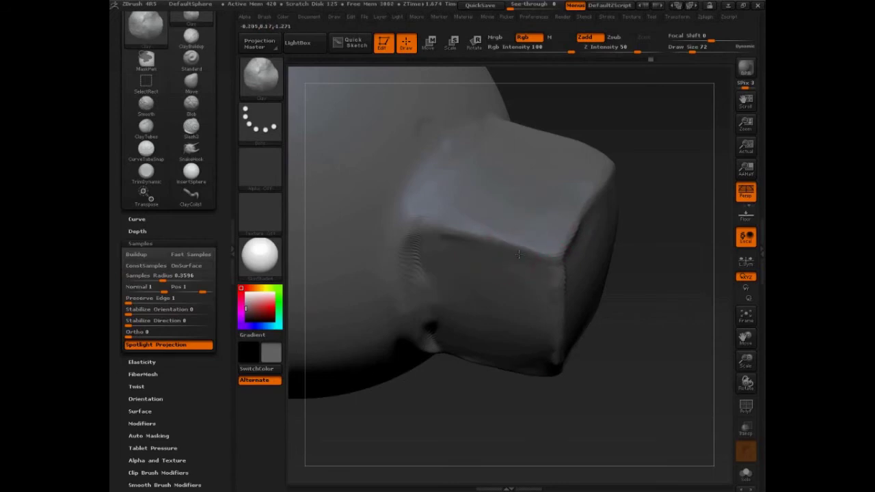
Flatten the block's planes and sharpen the edges meeting at its front corner with Clay strokes at the reduced Samples Radius.
drag(659, 280, 612, 274)
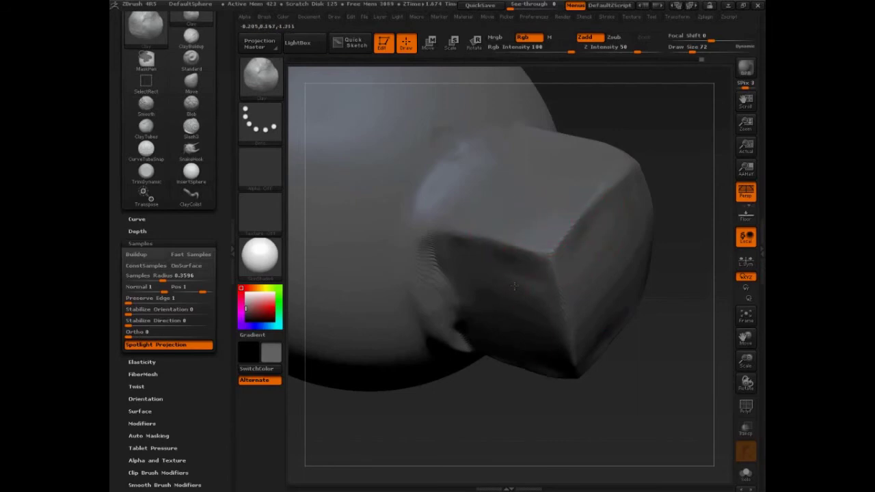
drag(640, 333, 677, 347)
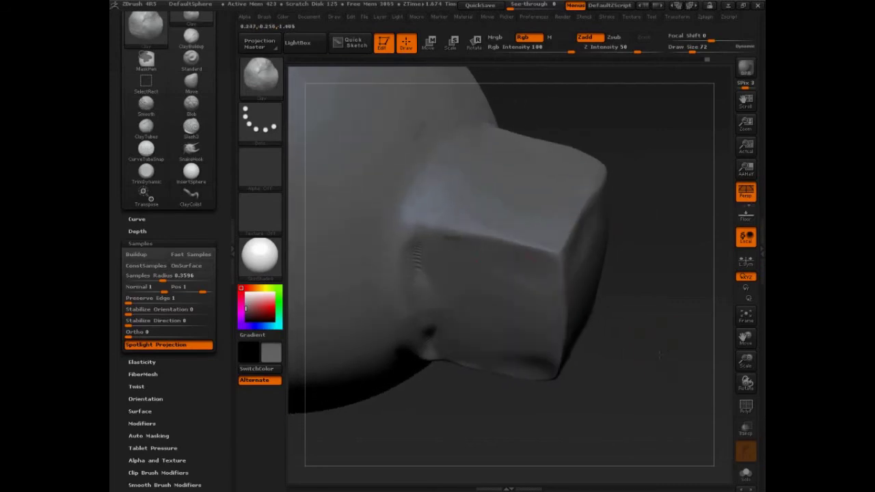
drag(631, 306, 649, 309)
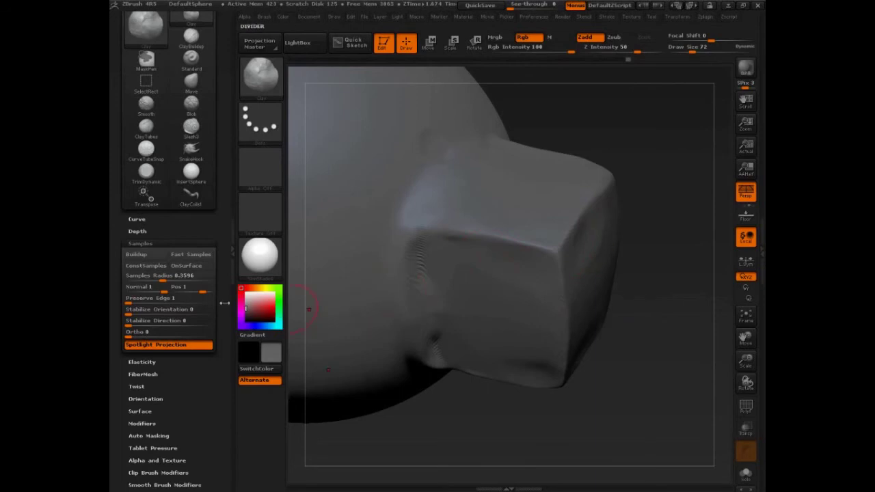
Set the Clay brush's Imbed to 1 and build up the block's end plane at Draw Size 122.
click(138, 232)
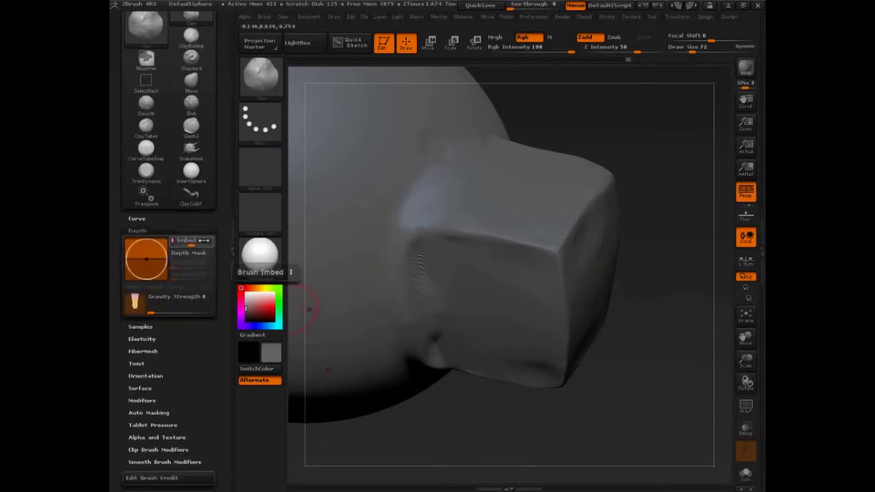
drag(679, 329, 659, 330)
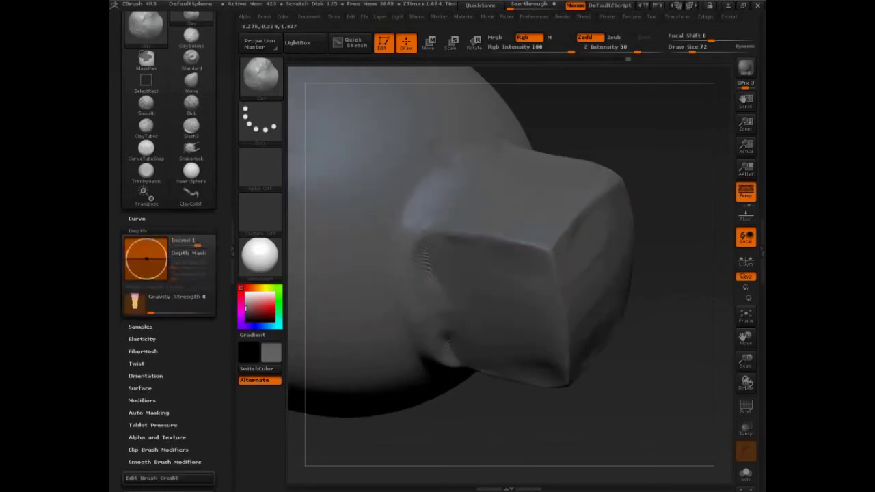
key(s)
click(597, 258)
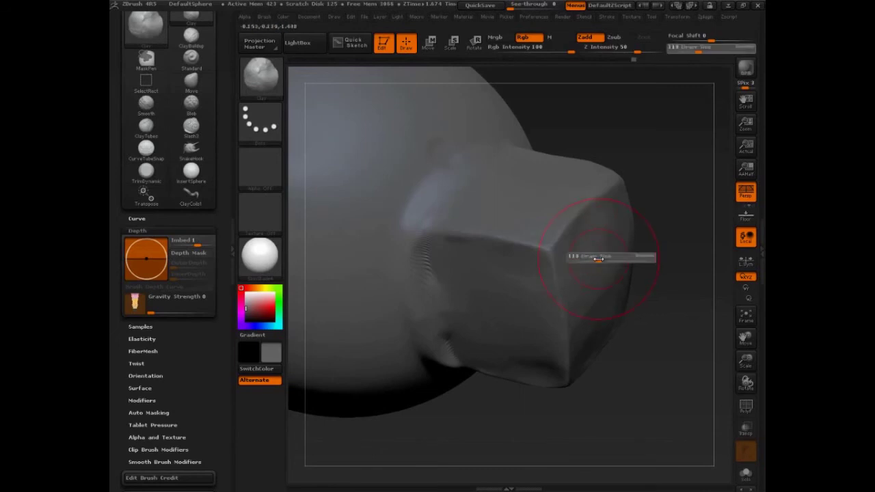
drag(596, 260, 598, 286)
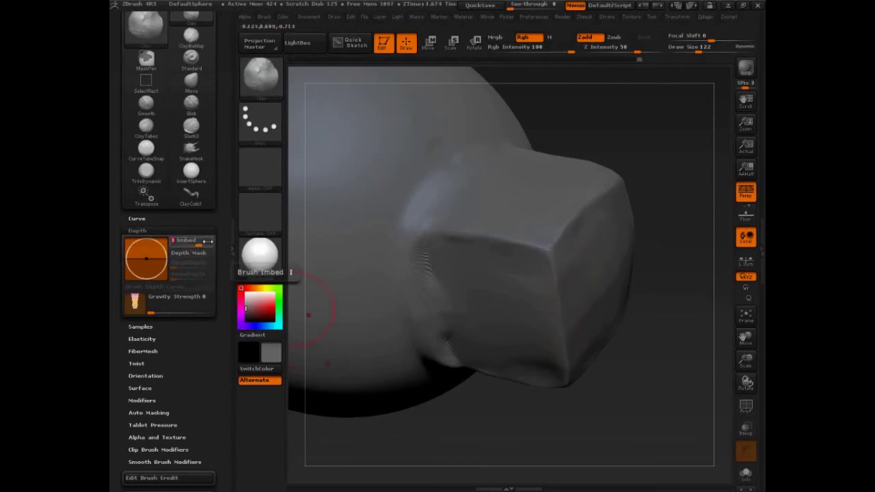
Reset the Clay brush's Imbed to 0 and refine the planes meeting at the block's front corner.
drag(214, 242, 209, 241)
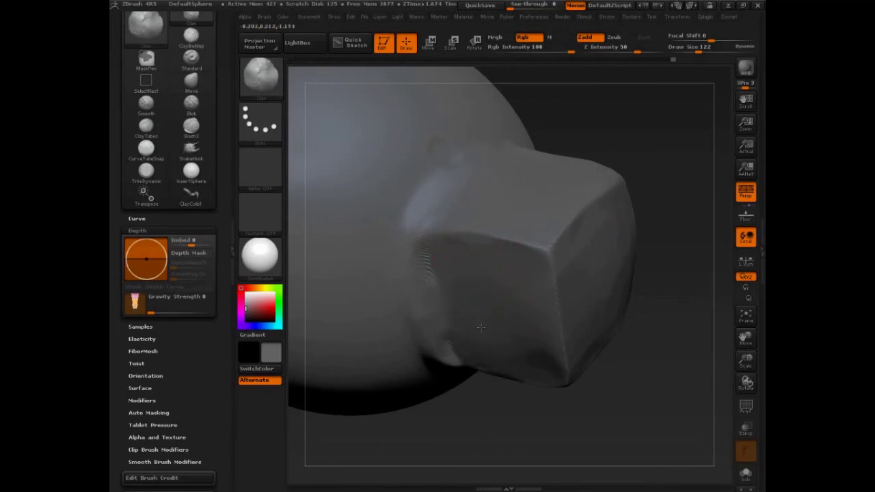
key(ctrl+shift+d)
mouse_move(532, 237)
mouse_down()
mouse_move(543, 227)
mouse_move(517, 240)
mouse_up()
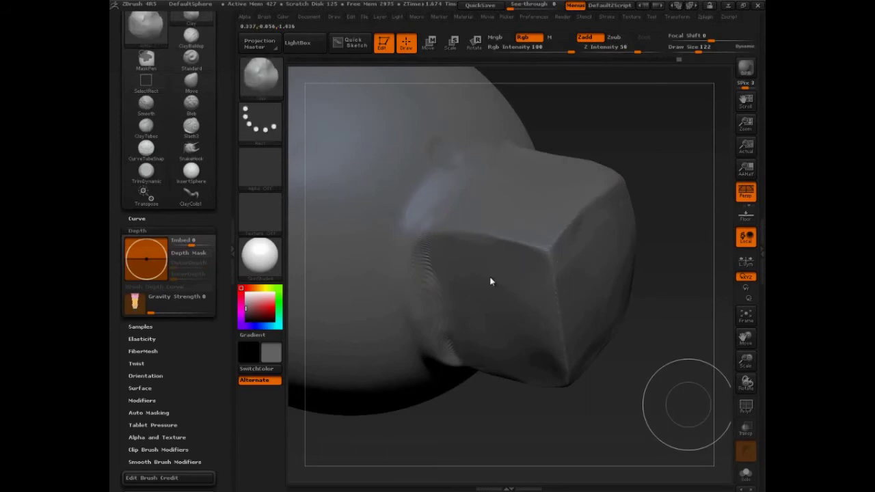
Test Clay strokes on the block's front corner at a Samples Radius of 0.75 with a slightly smaller brush, and undo them.
click(144, 327)
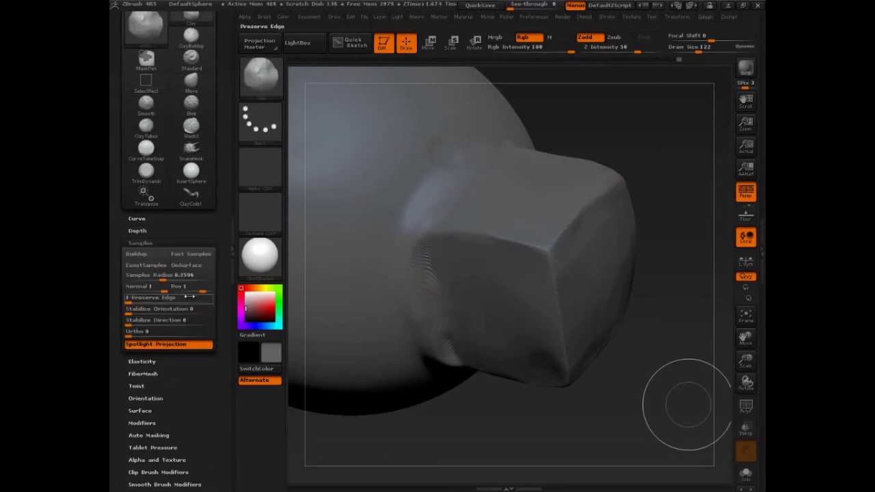
click(190, 275)
text(0.75)
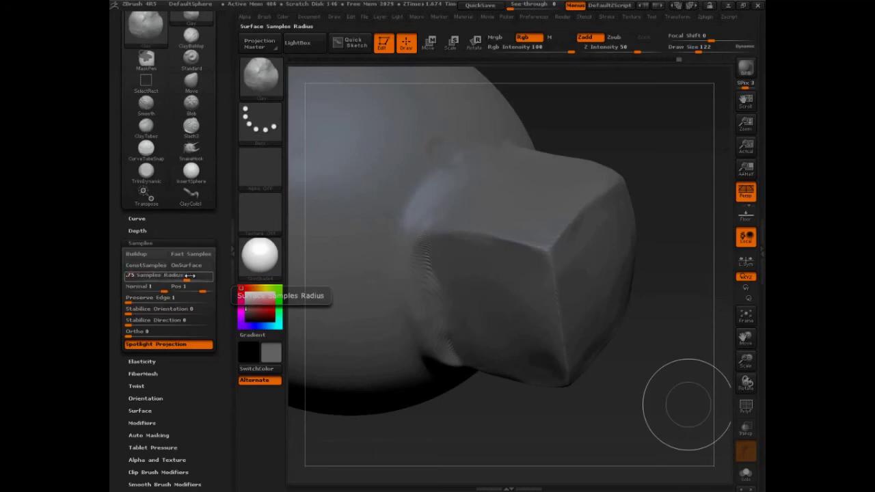
key(Return)
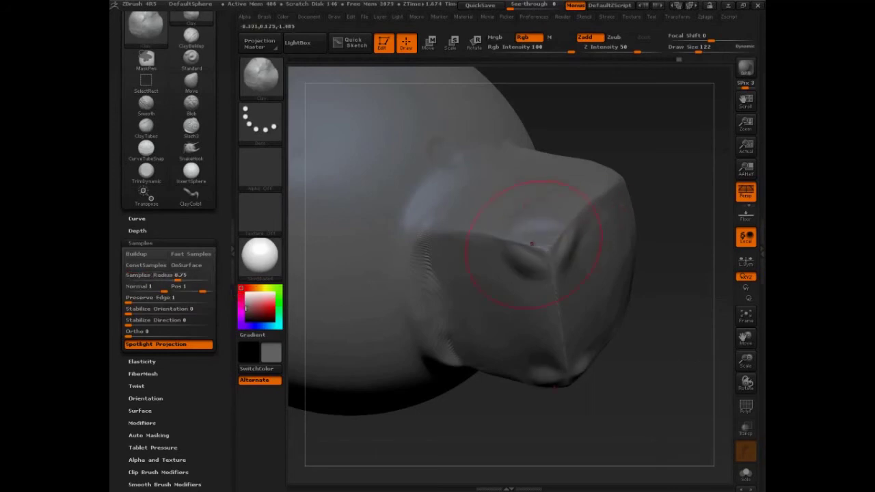
key(s)
mouse_move(557, 215)
mouse_down()
mouse_move(543, 216)
mouse_move(575, 216)
mouse_up()
key(s)
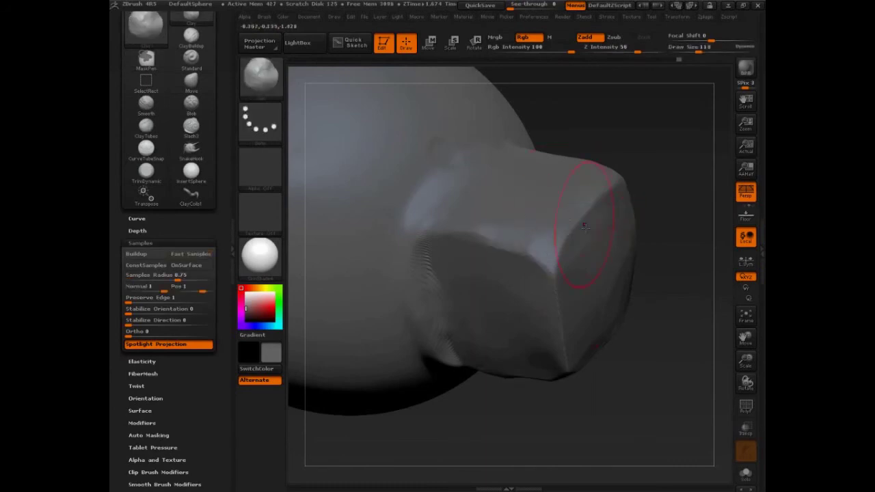
key(ctrl)
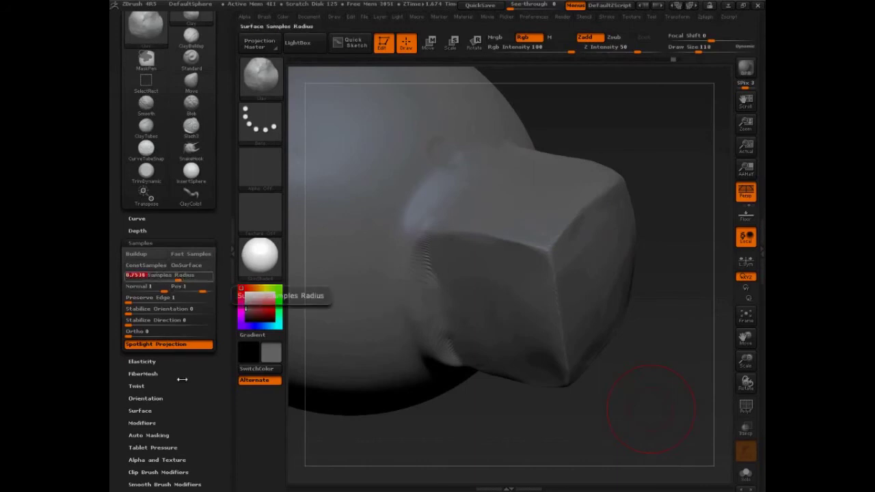
Set the Clay brush's Samples Radius to 0.35.
text(.35)
key(Return)
drag(182, 379, 181, 380)
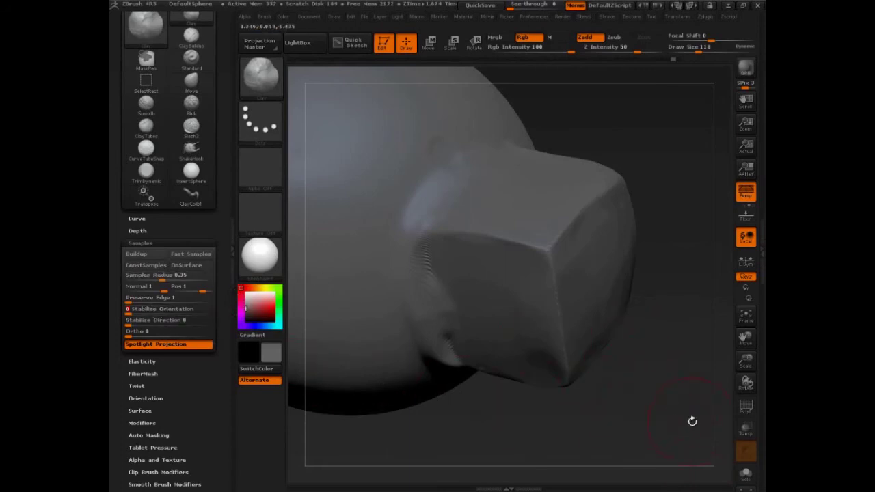
Draw temporary annotation lines over the block's side plane and upper edge to illustrate stroke directions, and clear them.
key(ctrl+shift)
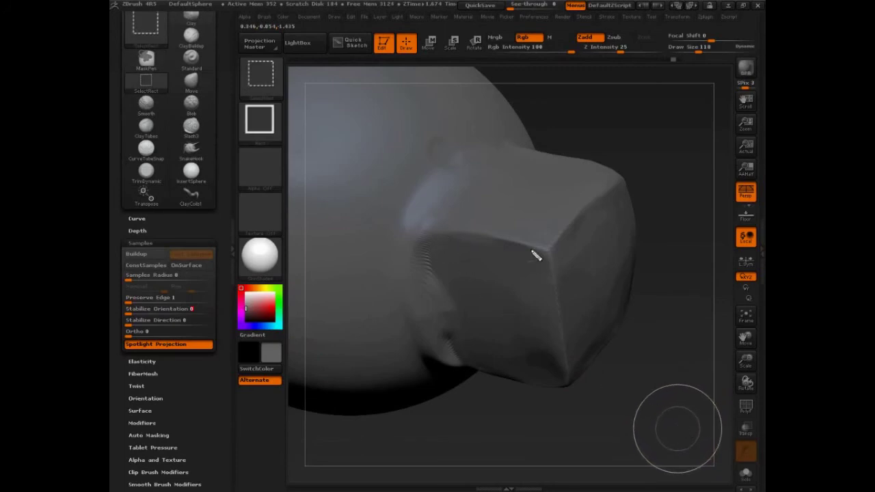
mouse_move(517, 250)
mouse_down()
mouse_move(507, 314)
mouse_move(534, 269)
mouse_move(541, 389)
mouse_up()
mouse_move(495, 215)
mouse_down()
mouse_move(480, 247)
mouse_move(460, 243)
mouse_up()
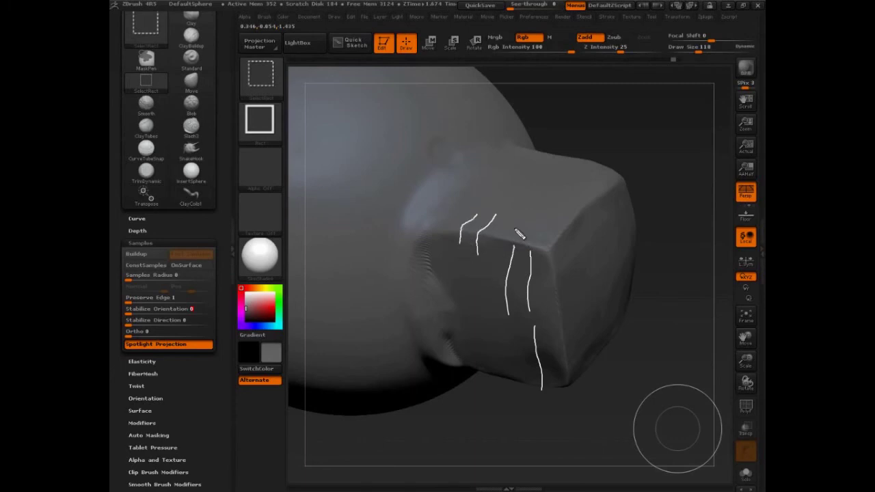
drag(514, 227, 504, 250)
key(Escape)
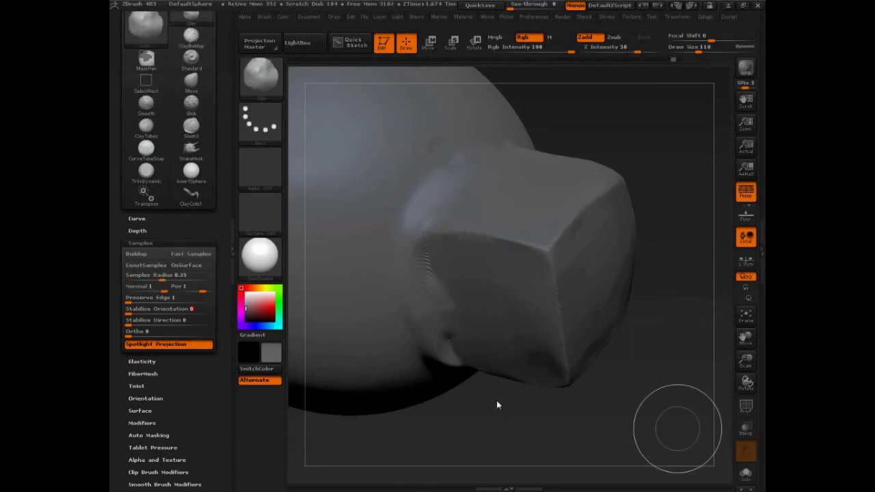
Set Stabilize Orientation to 72, enlarge the Clay brush, and stroke down the side plane where the block meets the sphere.
mouse_move(152, 309)
mouse_down()
mouse_move(210, 314)
mouse_move(186, 313)
mouse_up()
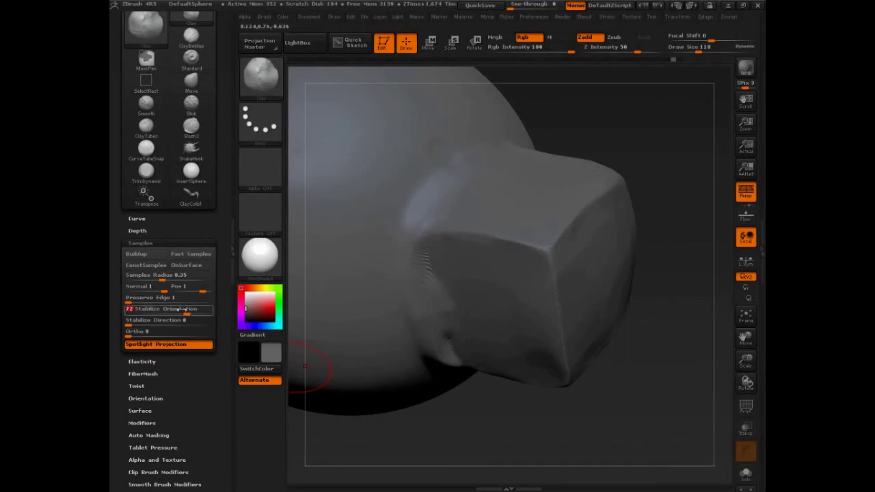
key(s)
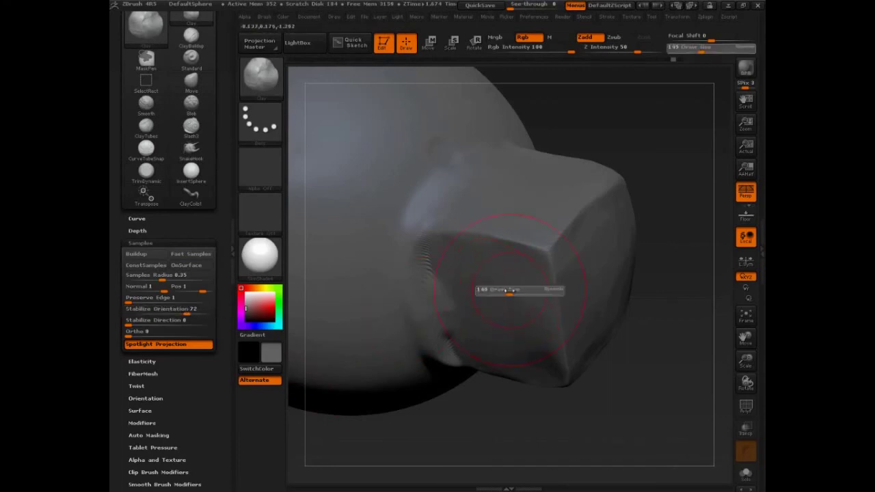
drag(507, 292, 510, 293)
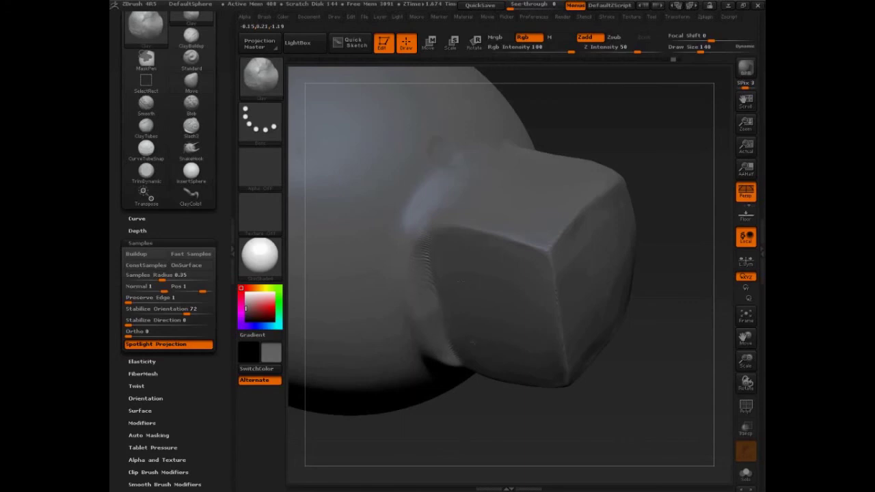
mouse_move(460, 282)
mouse_down()
mouse_move(428, 273)
mouse_move(468, 301)
mouse_move(461, 363)
mouse_up()
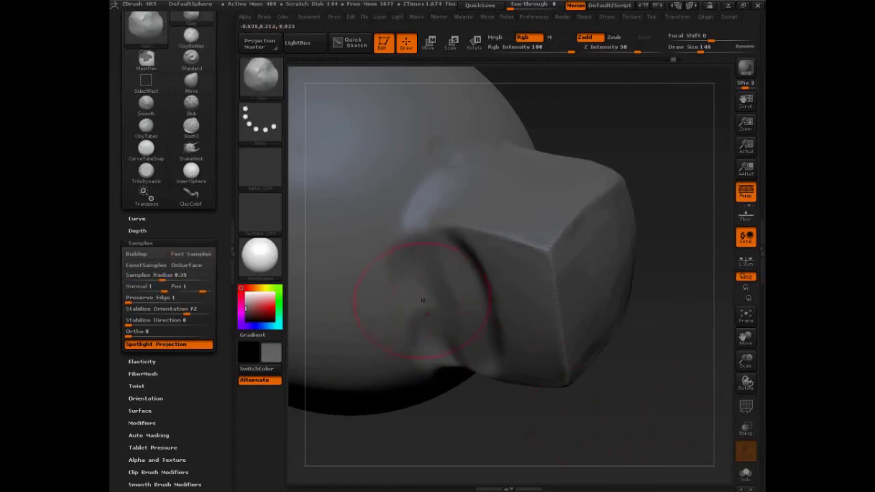
Annotate the area sampled around the block's base with temporary outlines, hatching and an arrow, and clear the marks.
key(ctrl+shift)
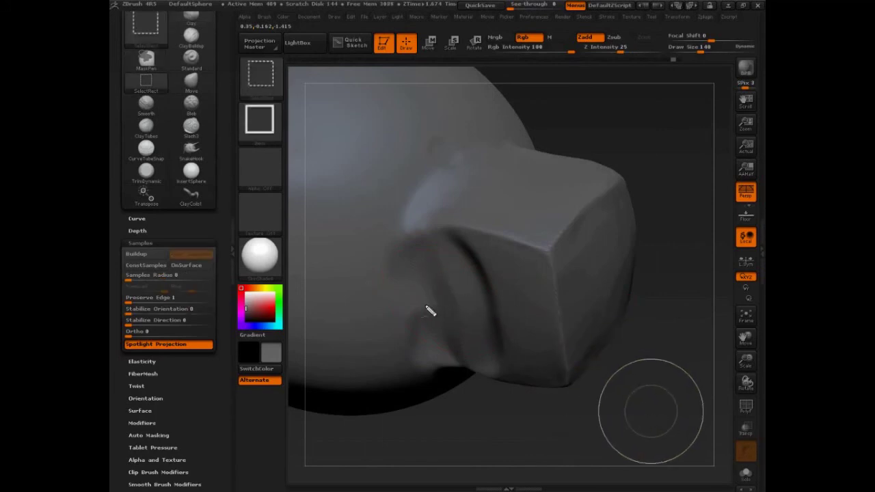
mouse_move(418, 236)
ctrl+shift+mouse_down()
mouse_move(404, 237)
mouse_move(426, 389)
mouse_move(420, 233)
mouse_move(393, 284)
mouse_move(335, 297)
ctrl+shift+mouse_up()
drag(432, 290, 347, 330)
drag(432, 324, 361, 353)
drag(439, 347, 366, 372)
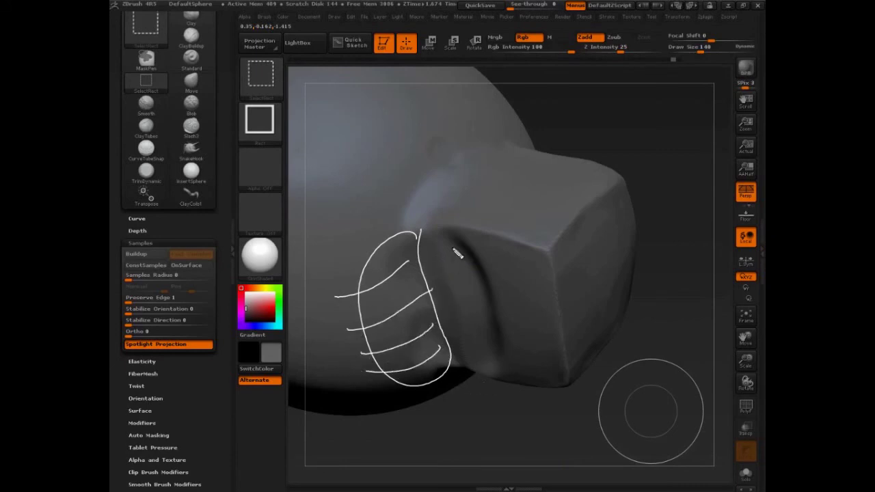
mouse_move(457, 253)
mouse_down()
mouse_move(366, 291)
mouse_move(410, 225)
mouse_move(455, 245)
mouse_move(489, 315)
mouse_move(472, 248)
mouse_move(482, 283)
mouse_move(403, 374)
mouse_up()
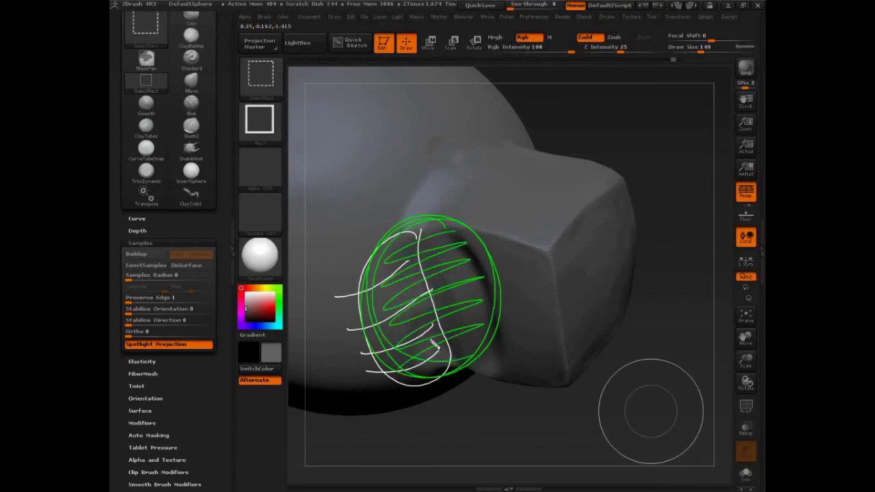
mouse_move(354, 219)
mouse_down()
mouse_move(454, 179)
mouse_move(465, 195)
mouse_up()
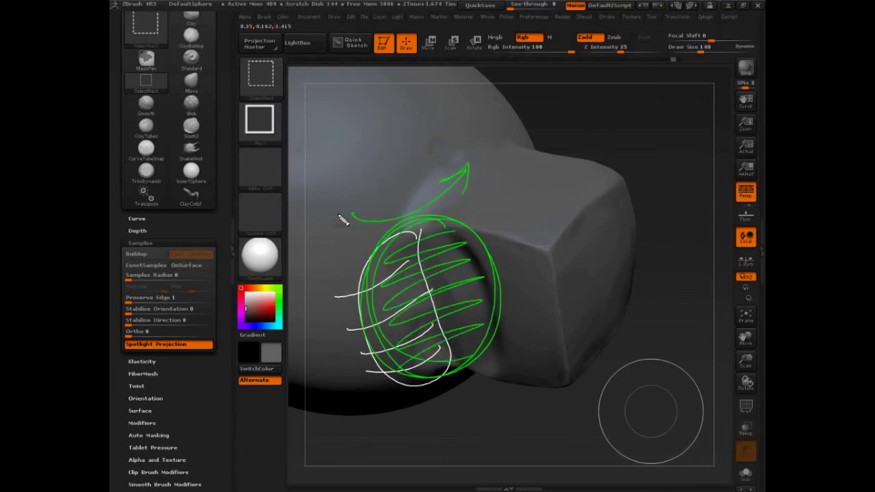
drag(362, 209, 345, 231)
key(Escape)
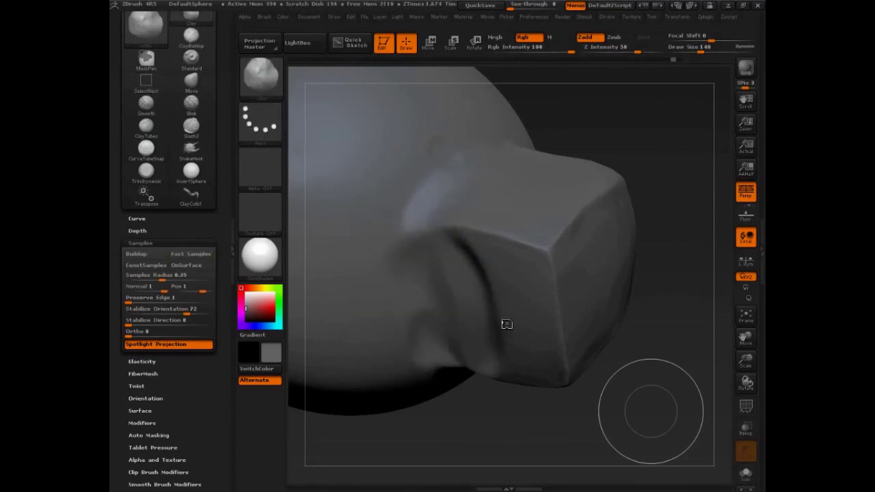
Undo the stroke at the block's base and test strokes along that junction with the Samples Radius at 0.1622.
drag(596, 397, 609, 395)
key(ctrl+z)
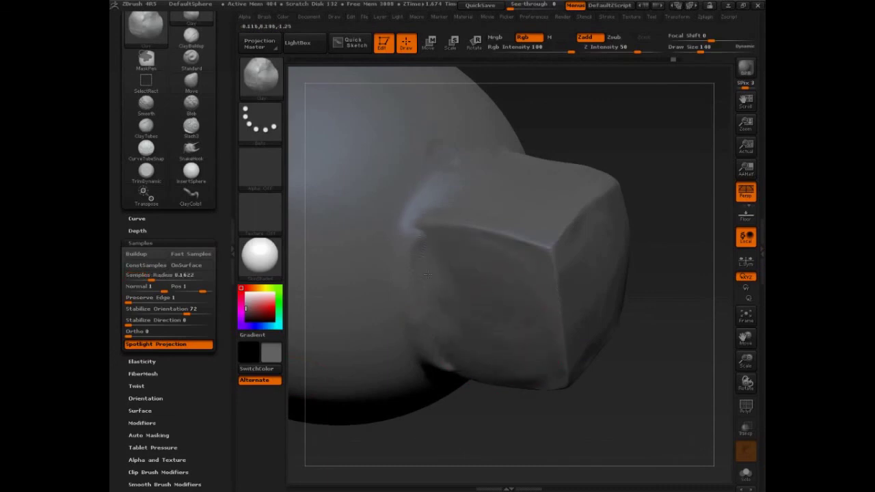
mouse_move(427, 274)
mouse_down()
mouse_move(448, 359)
mouse_move(512, 395)
mouse_up()
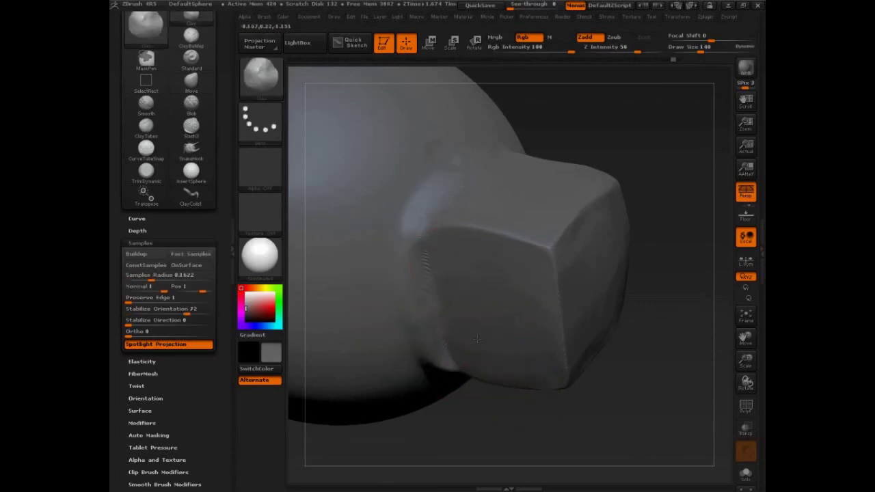
mouse_move(444, 355)
mouse_down()
mouse_move(424, 270)
mouse_move(451, 335)
mouse_move(432, 307)
mouse_up()
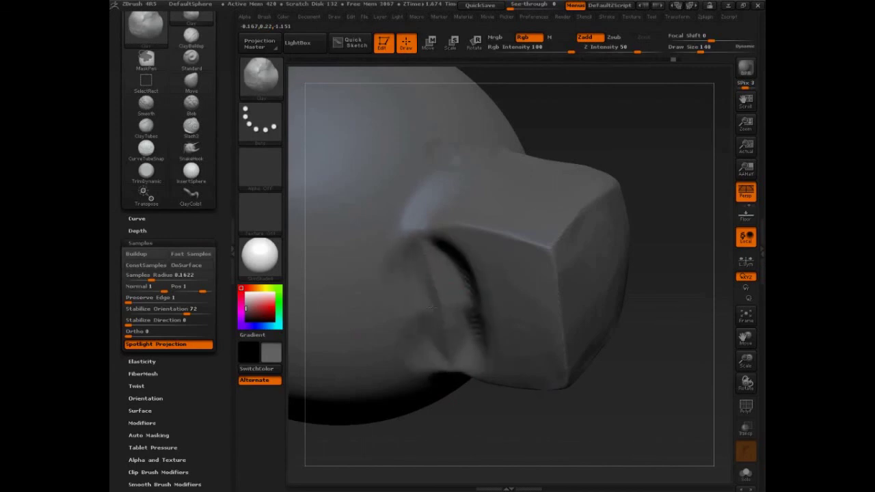
shift+drag(485, 376, 469, 332)
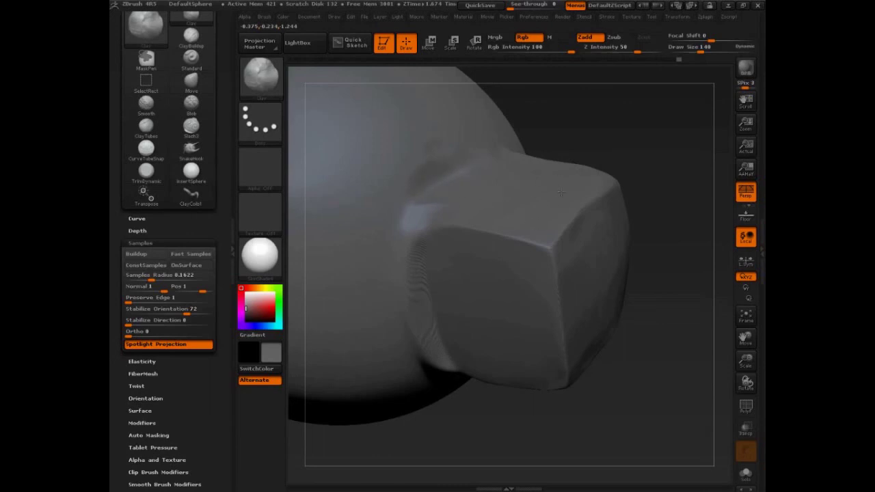
Reduce the Clay brush to Draw Size 126 and extend the block's upper plane toward the sphere, undoing the trial strokes.
key(s)
click(490, 198)
key(ctrl+z)
drag(519, 198, 489, 192)
key(ctrl+z)
drag(540, 198, 450, 194)
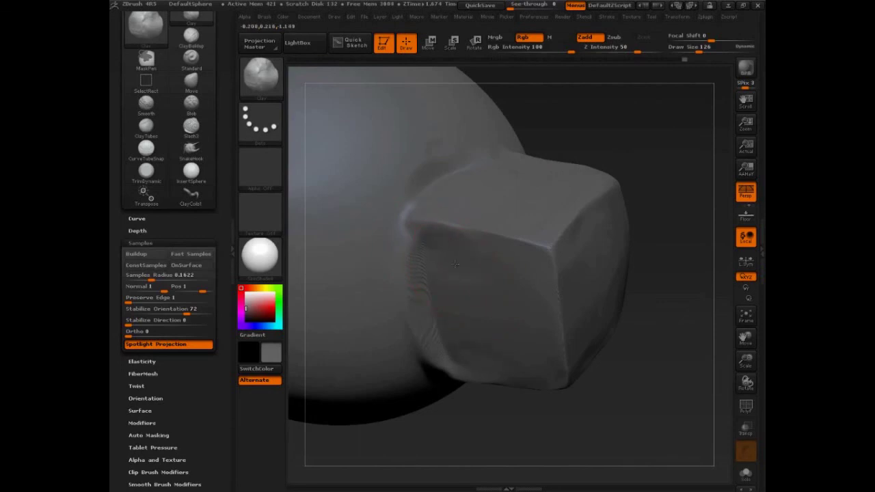
Flatten the block's side plane down to its base and, with a larger Clay brush, even out the upper plane.
mouse_move(455, 264)
mouse_down()
mouse_move(466, 335)
mouse_move(459, 307)
mouse_up()
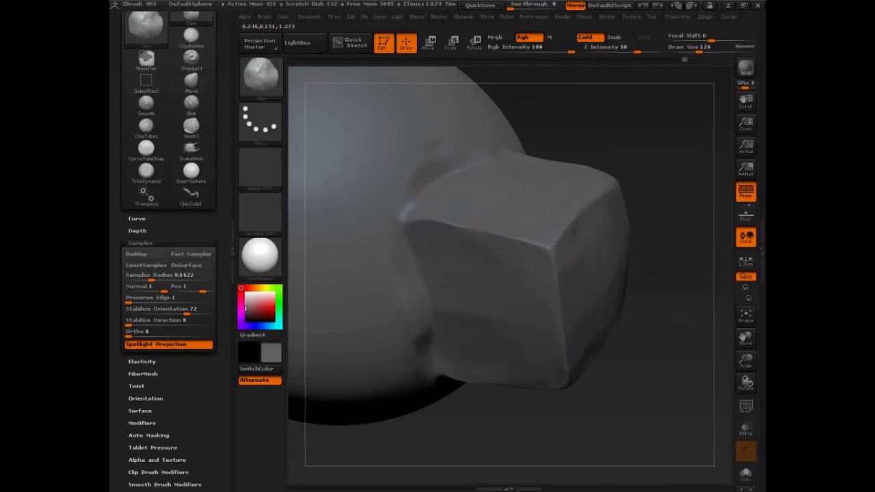
key(s)
drag(523, 286, 530, 286)
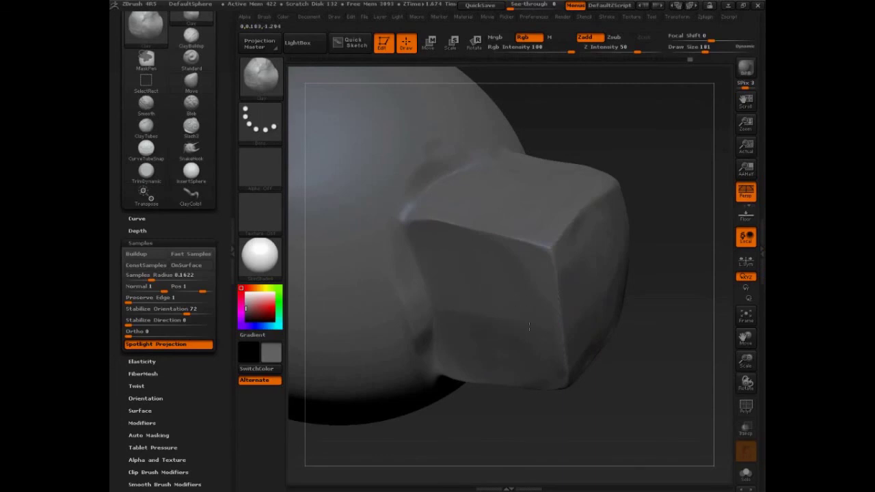
mouse_move(447, 222)
mouse_down()
mouse_move(512, 195)
mouse_move(487, 232)
mouse_move(438, 186)
mouse_move(534, 209)
mouse_up()
Flatten the block's end plane with Clay strokes and inspect its edges from several angles.
mouse_move(657, 370)
mouse_down()
mouse_move(661, 406)
mouse_move(674, 398)
mouse_move(625, 387)
mouse_up()
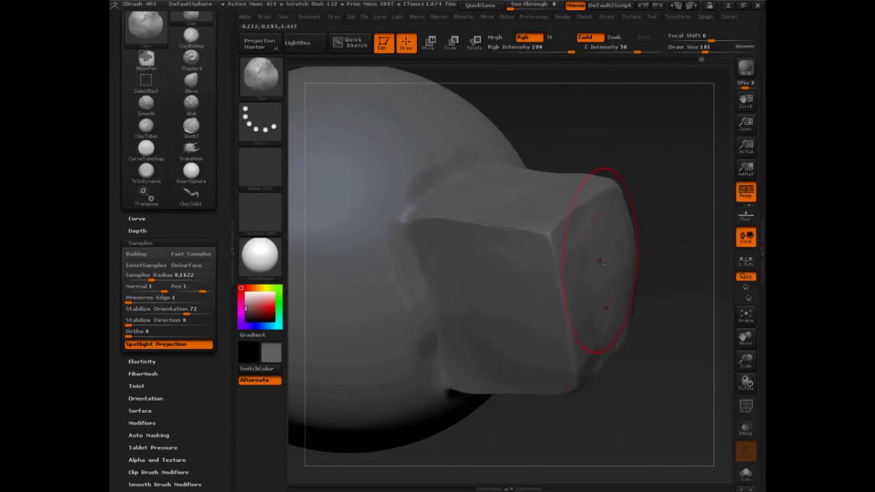
drag(654, 319, 583, 263)
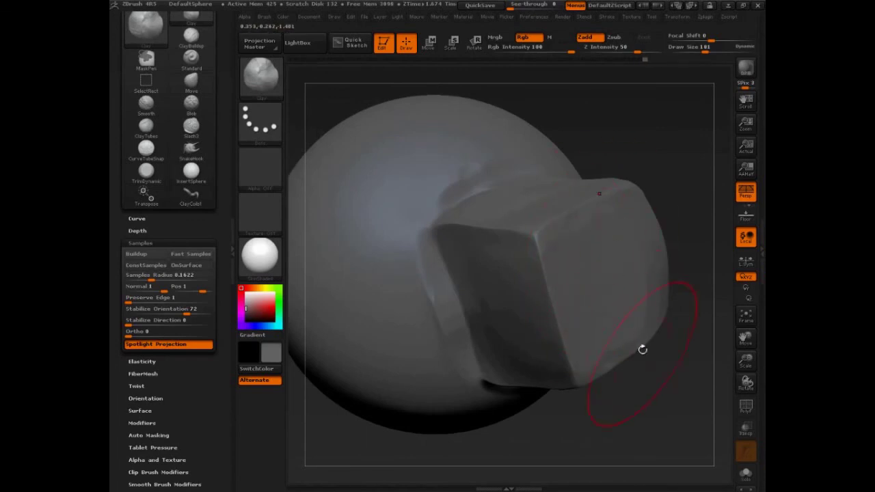
drag(643, 350, 667, 406)
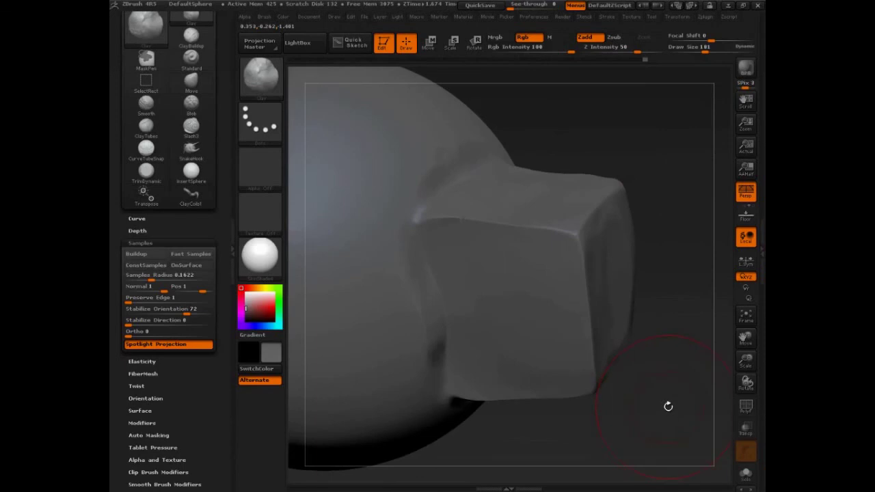